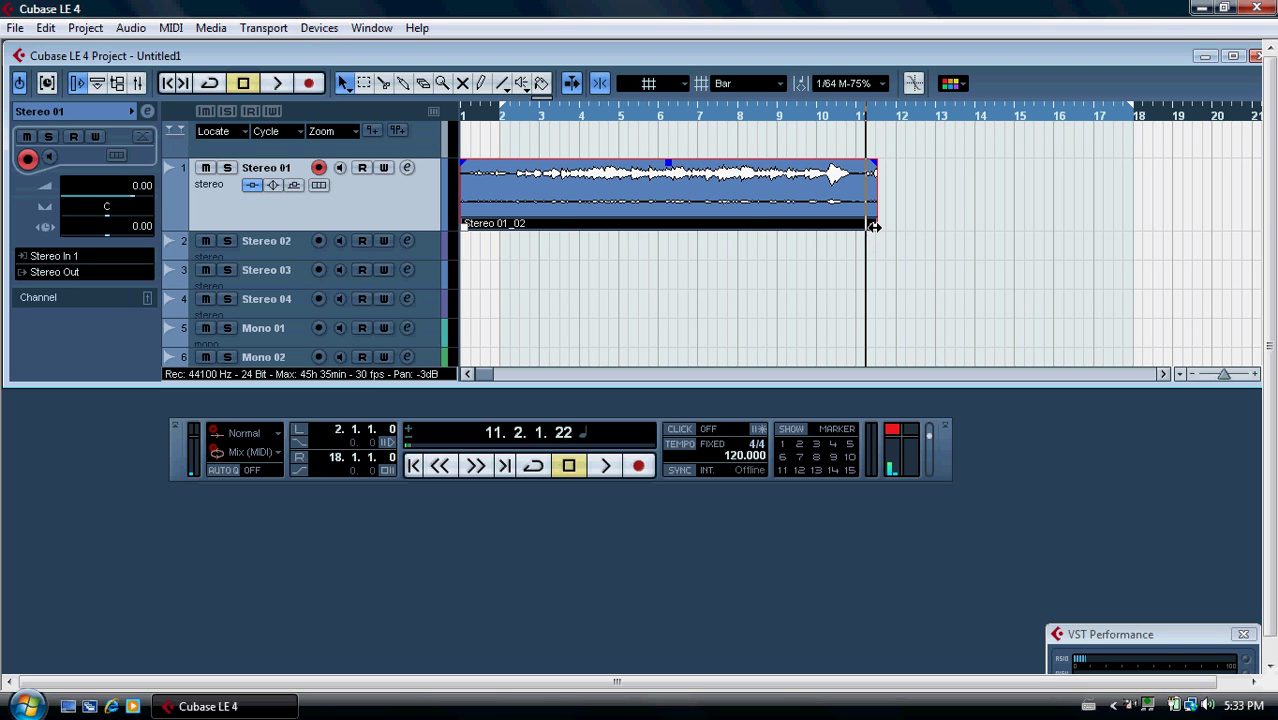
Keep the Stereo 01_02 event at its length, then play it from the start and stop at 4.2.4.33
mouse_move(874, 227)
left_mouse_down()
mouse_move(753, 245)
mouse_move(916, 234)
mouse_move(866, 240)
left_mouse_up()
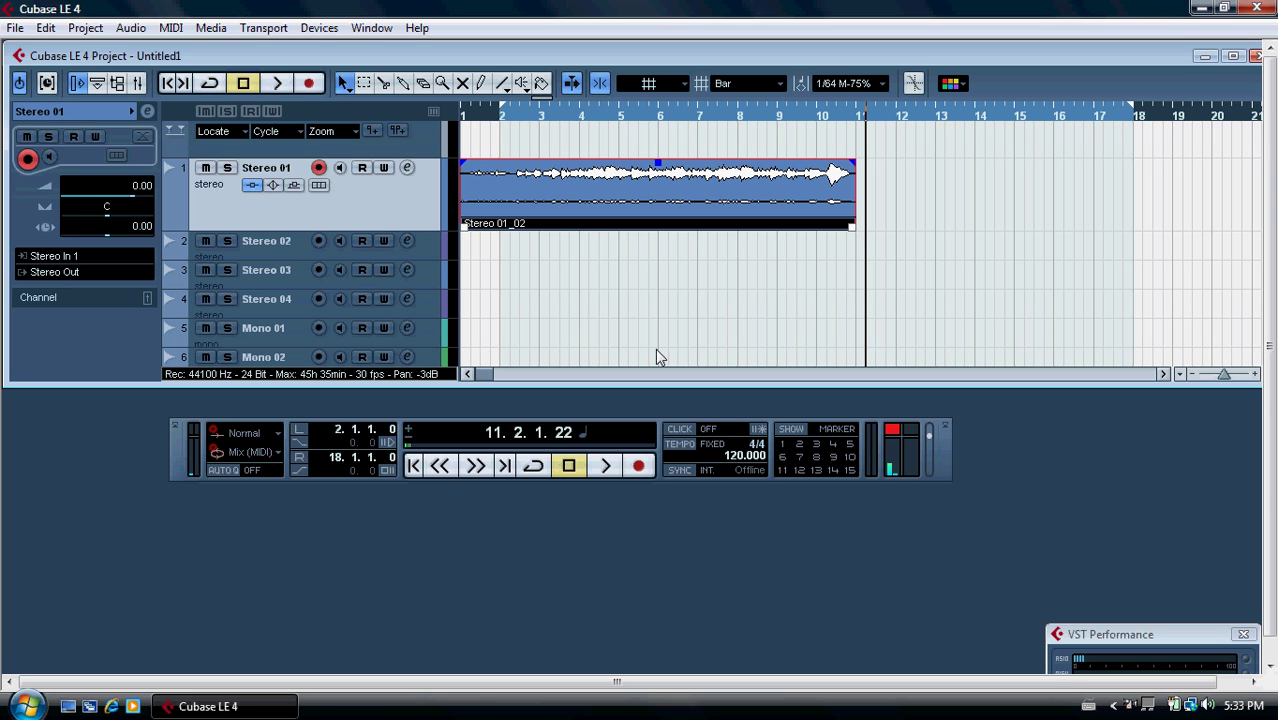
left_click(440, 467)
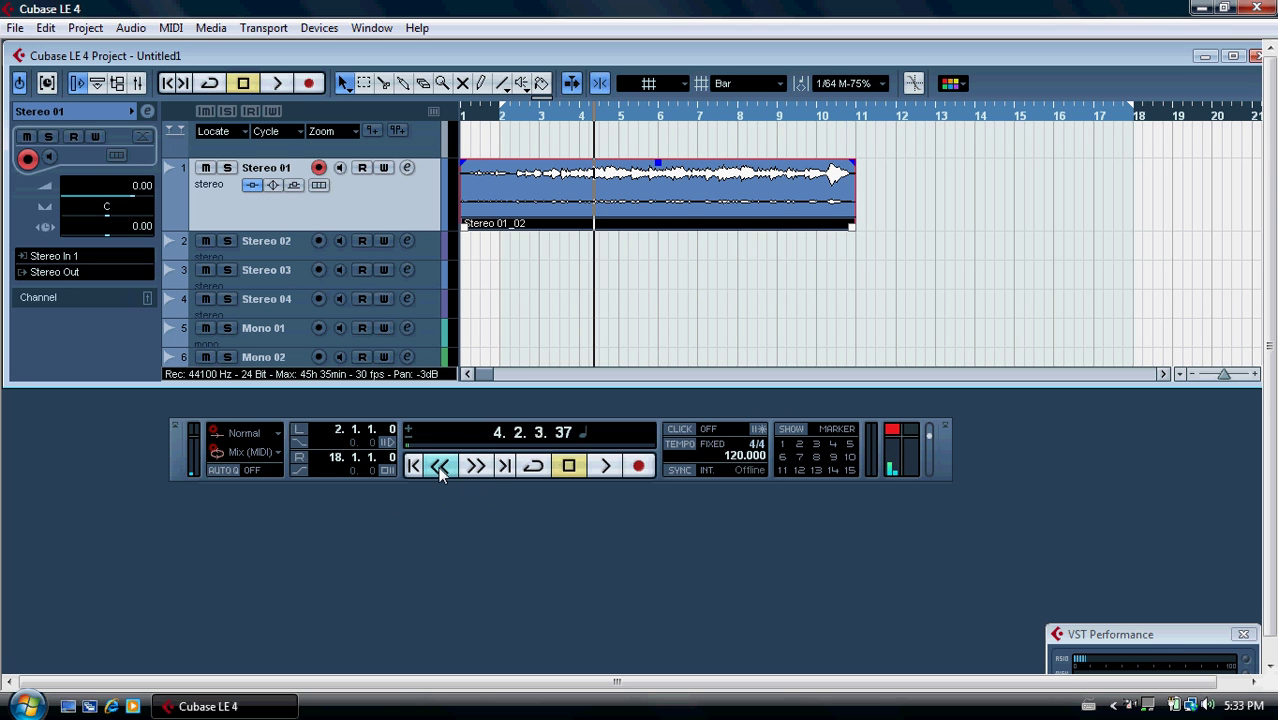
left_click(604, 467)
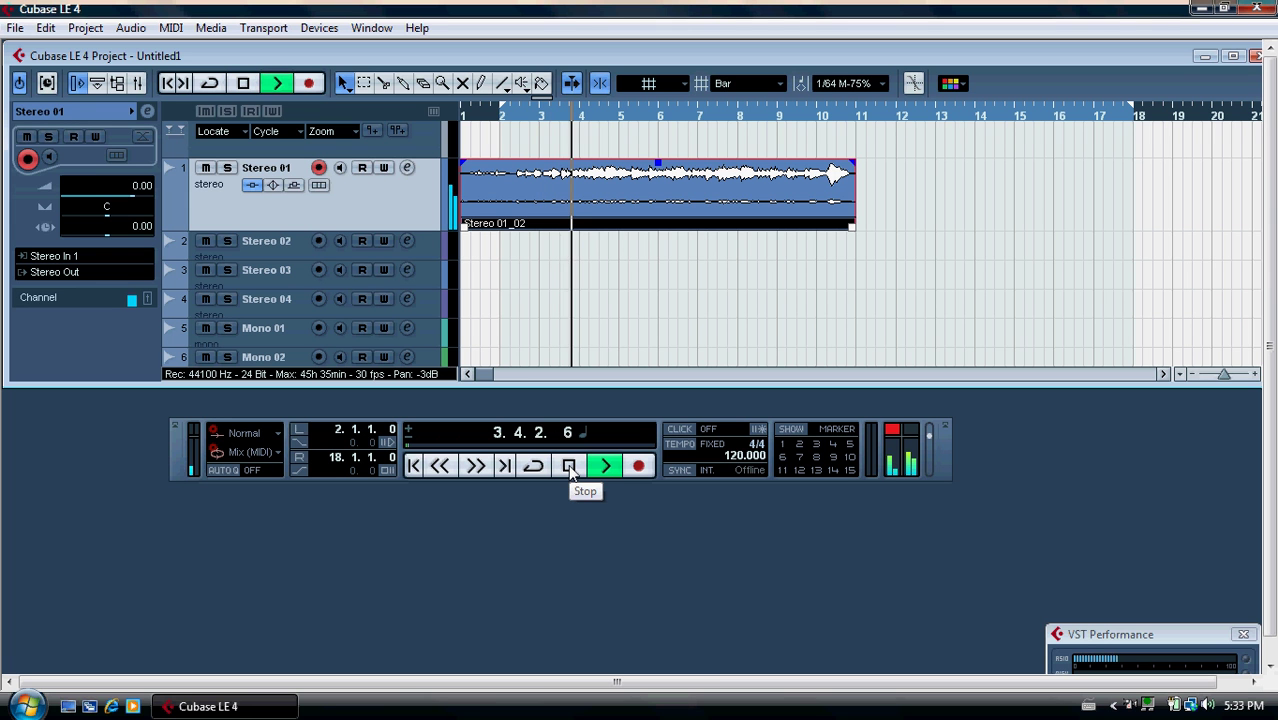
left_click(569, 467)
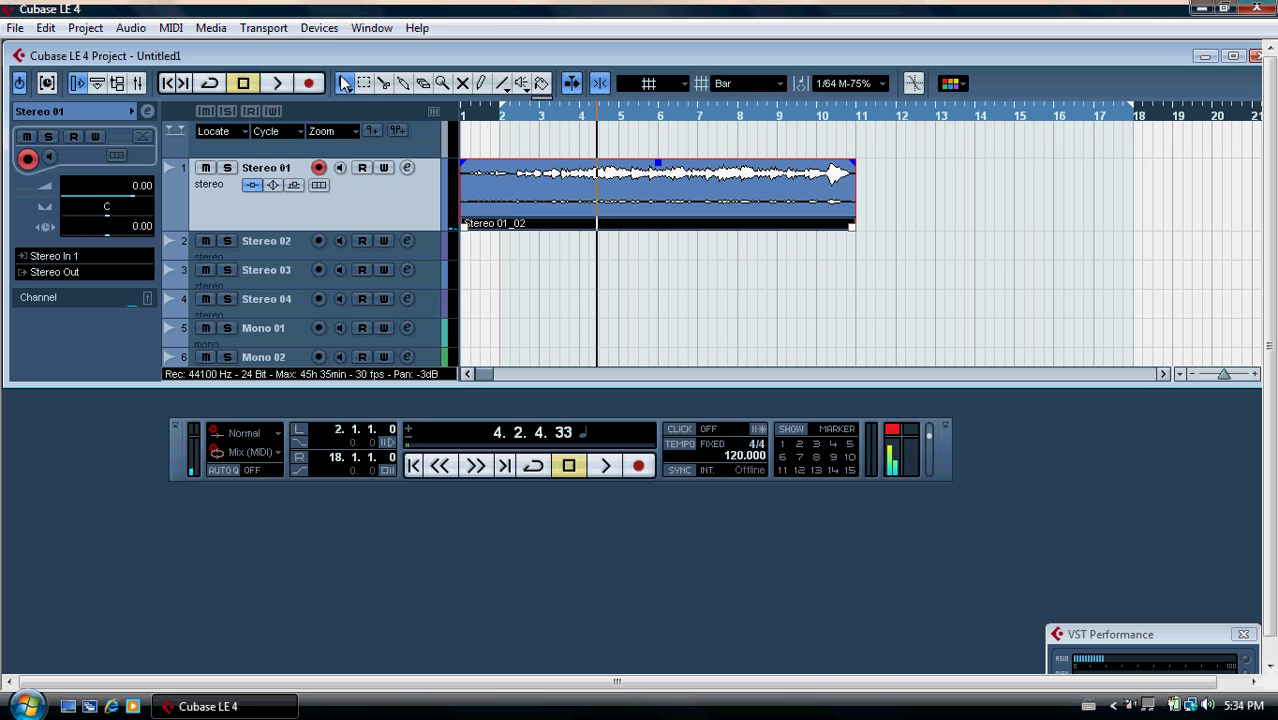
left_click(320, 28)
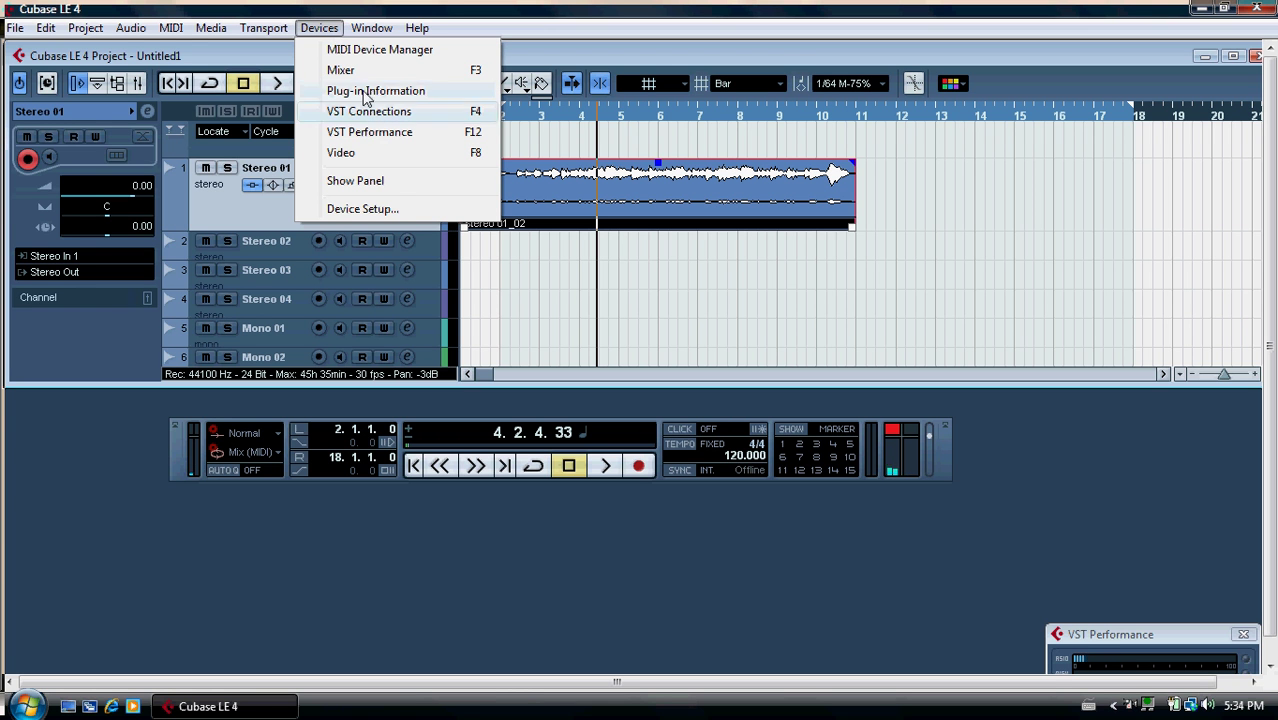
In Device Setup, switch the VST Audio System's ASIO driver to US-122L / US-144 and confirm
left_click(344, 209)
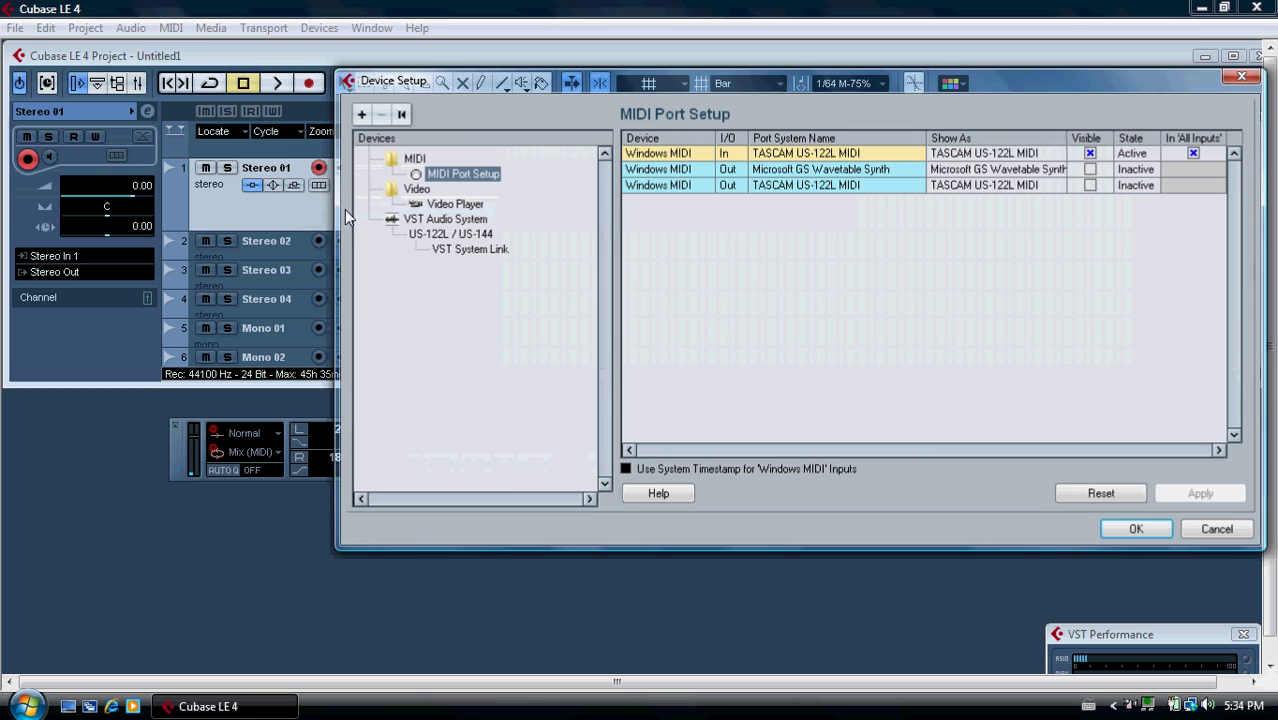
left_click(420, 222)
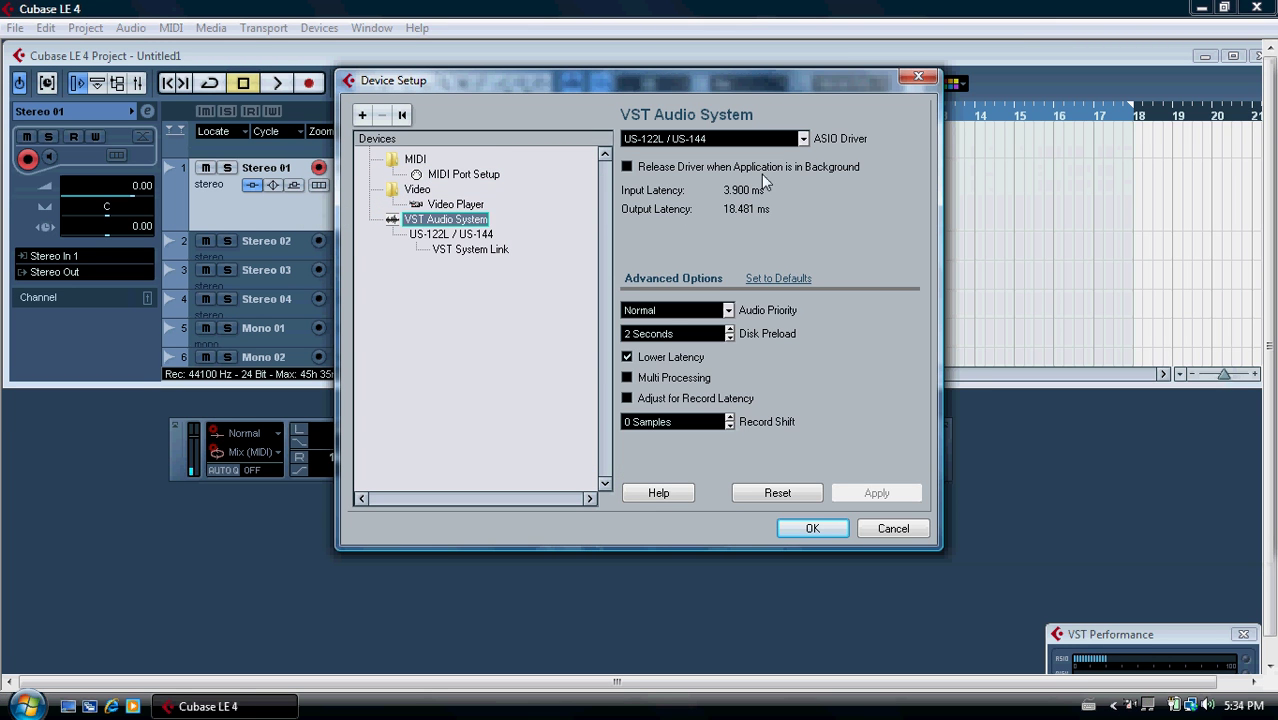
left_click(804, 141)
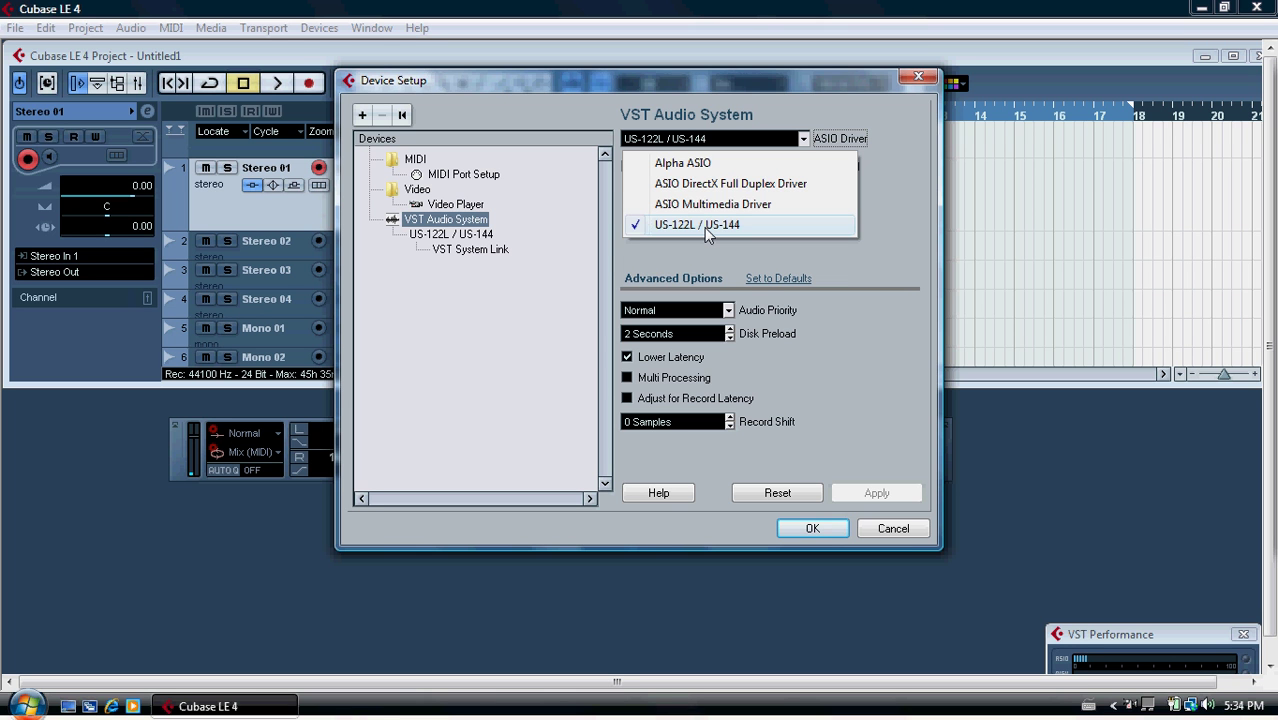
left_click(704, 227)
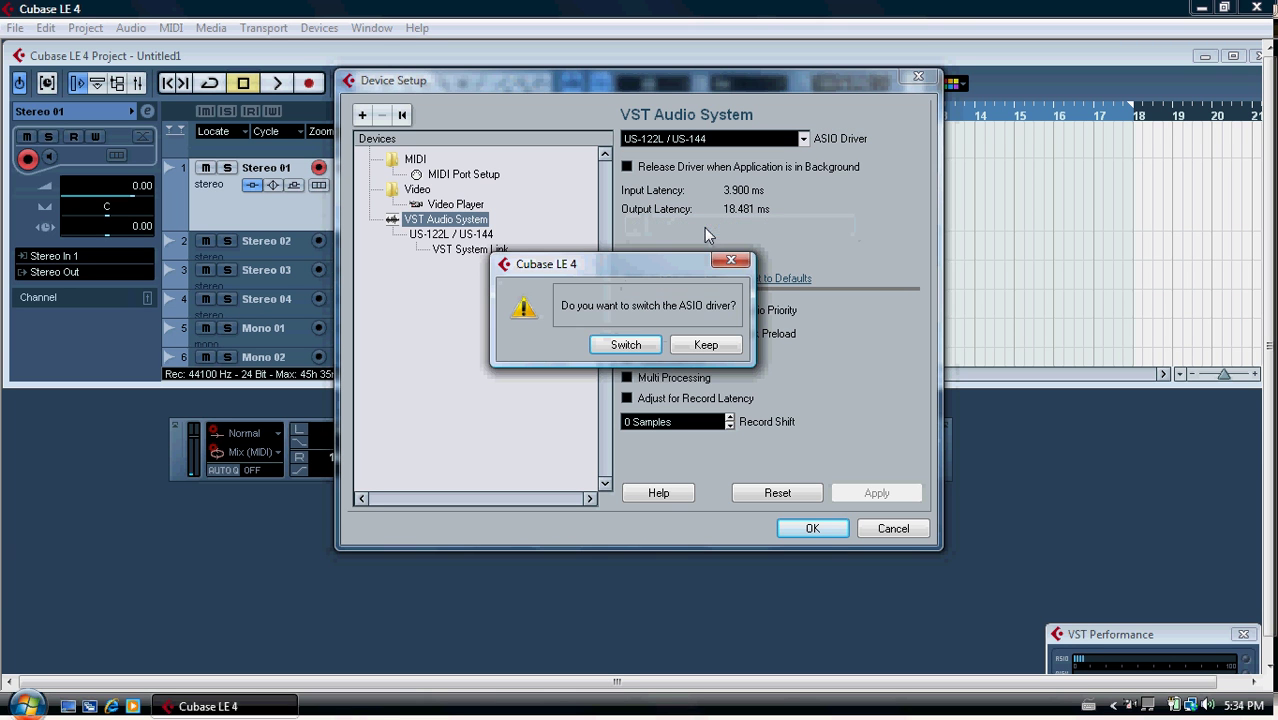
left_click(626, 345)
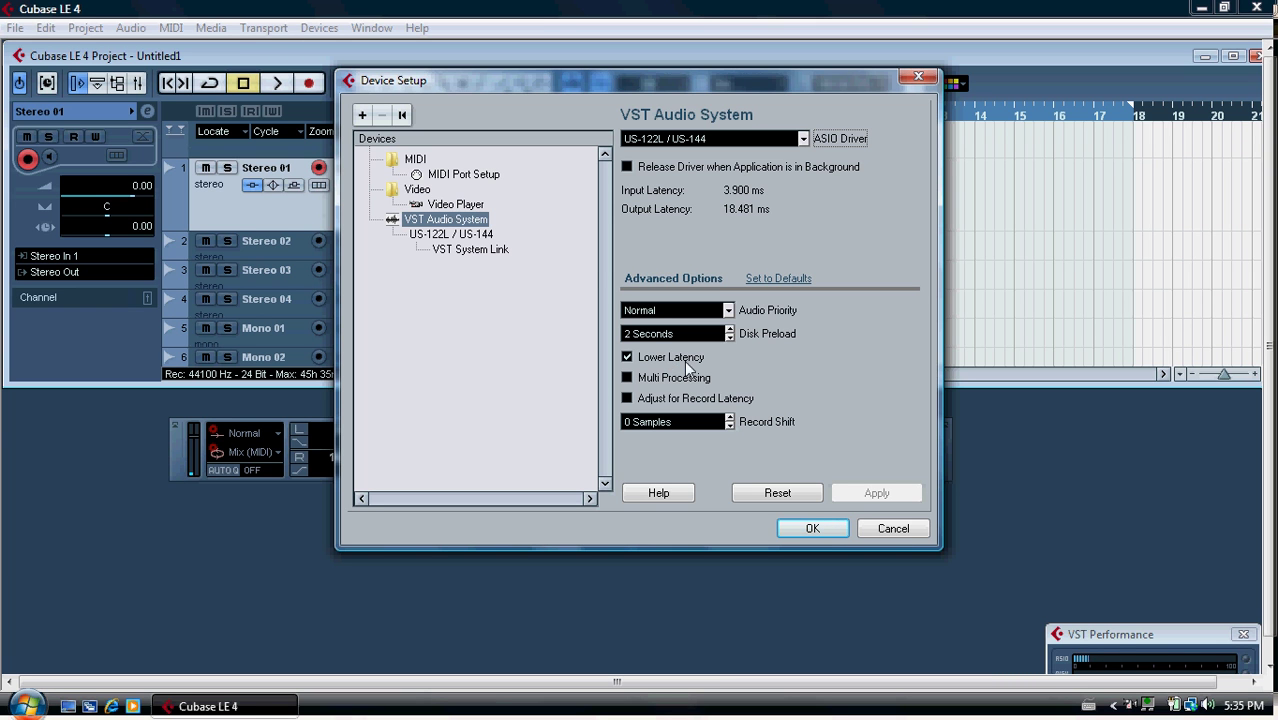
Try hiding the US-122L in L and out R ports, cancelling both in-use warnings
left_click(449, 235)
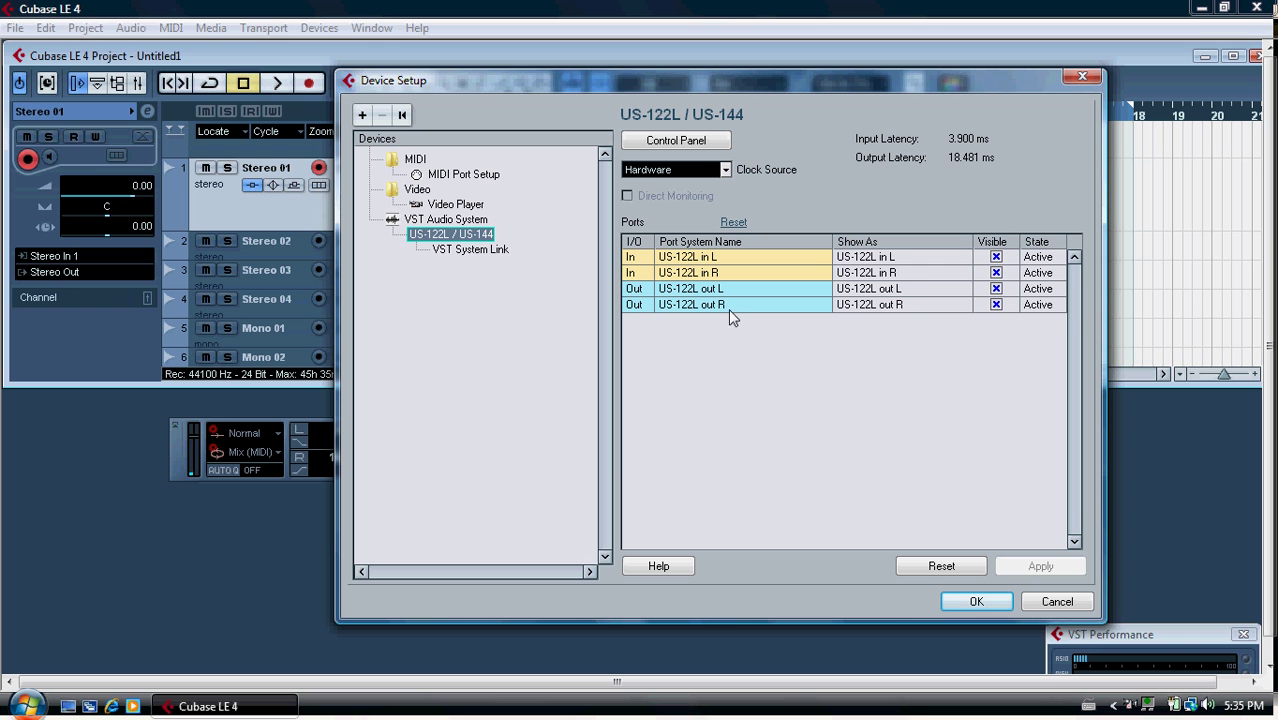
left_click(996, 257)
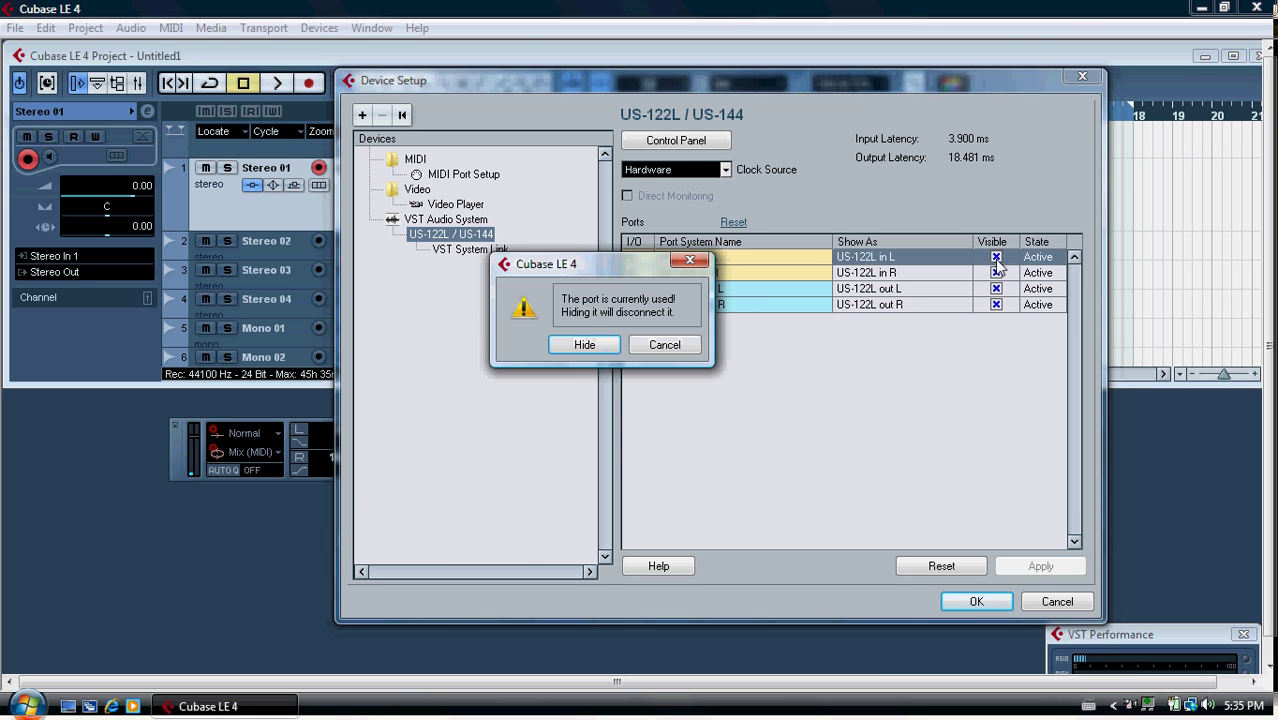
left_click(664, 345)
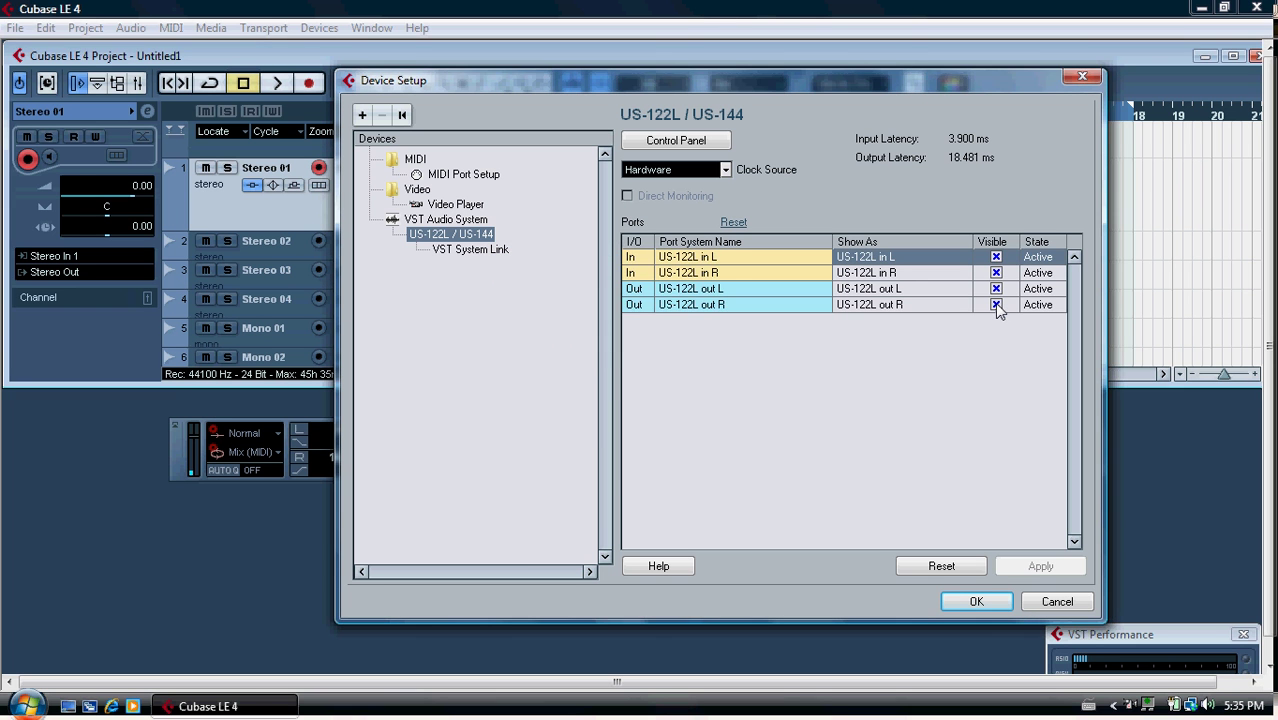
left_click(996, 305)
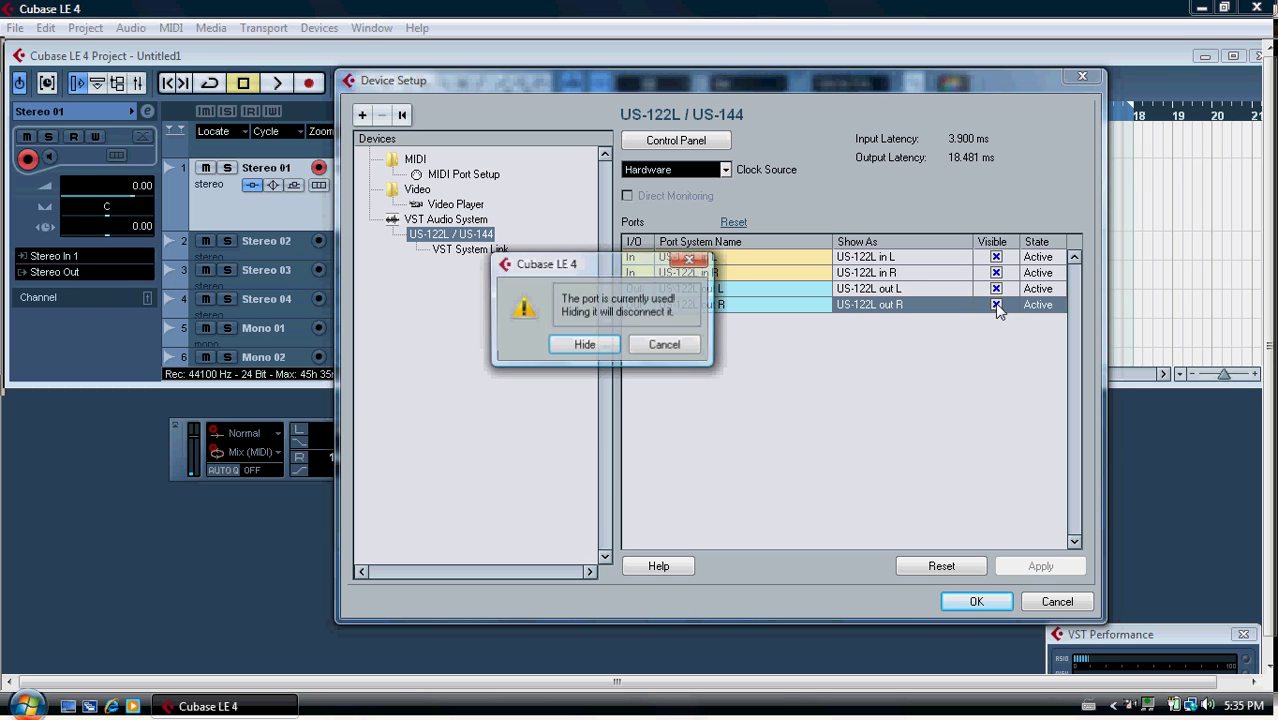
left_click(664, 345)
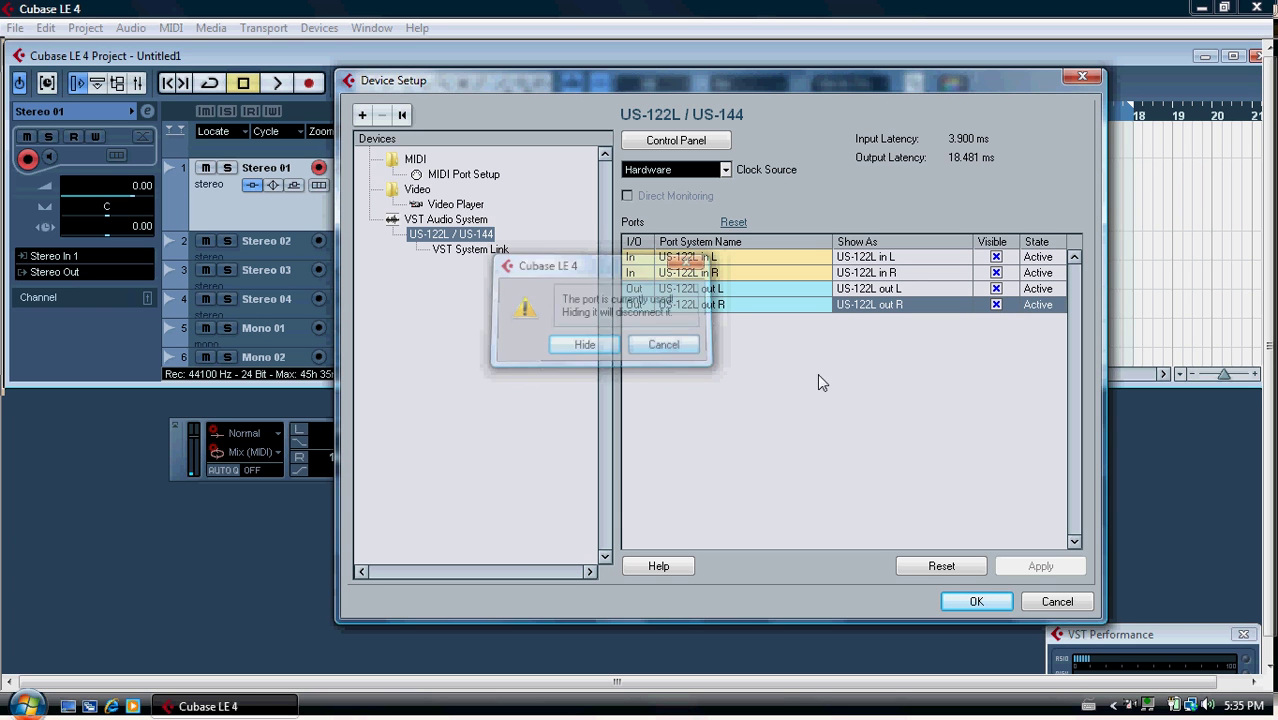
Leave all four US-122L ports visible and active, and close Device Setup
left_click(1044, 289)
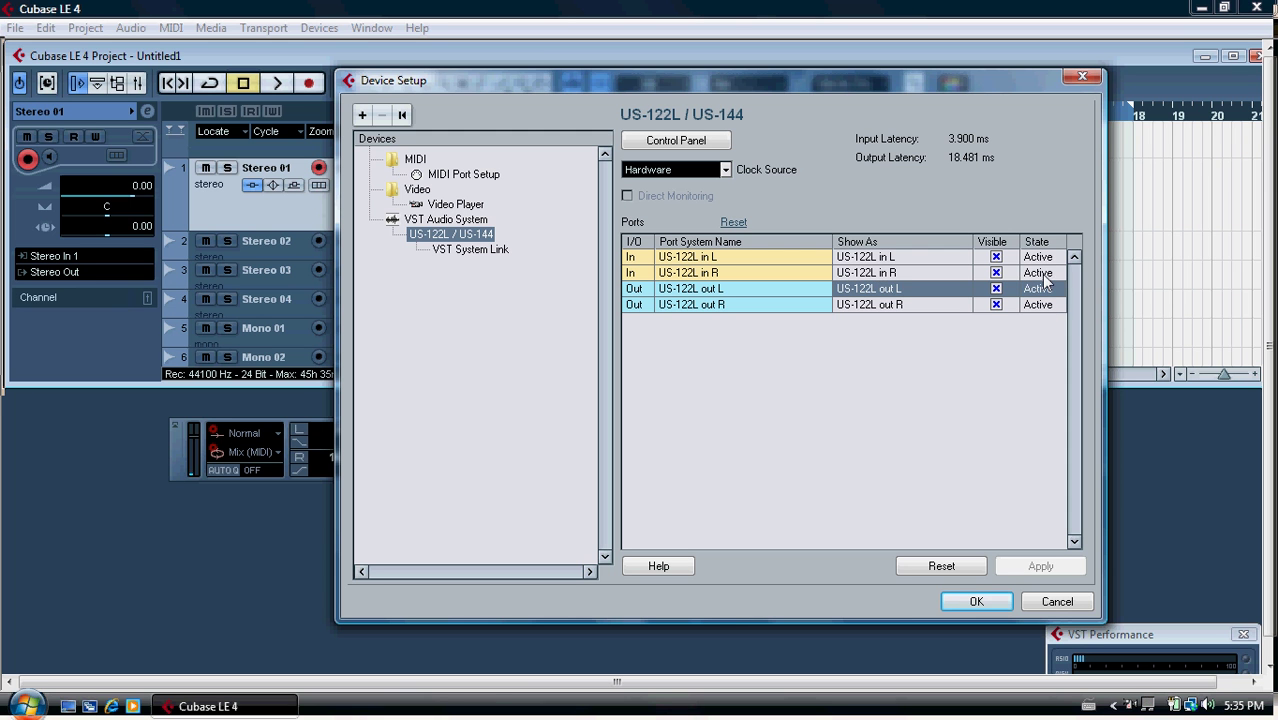
left_click(1044, 275)
left_click(1046, 257)
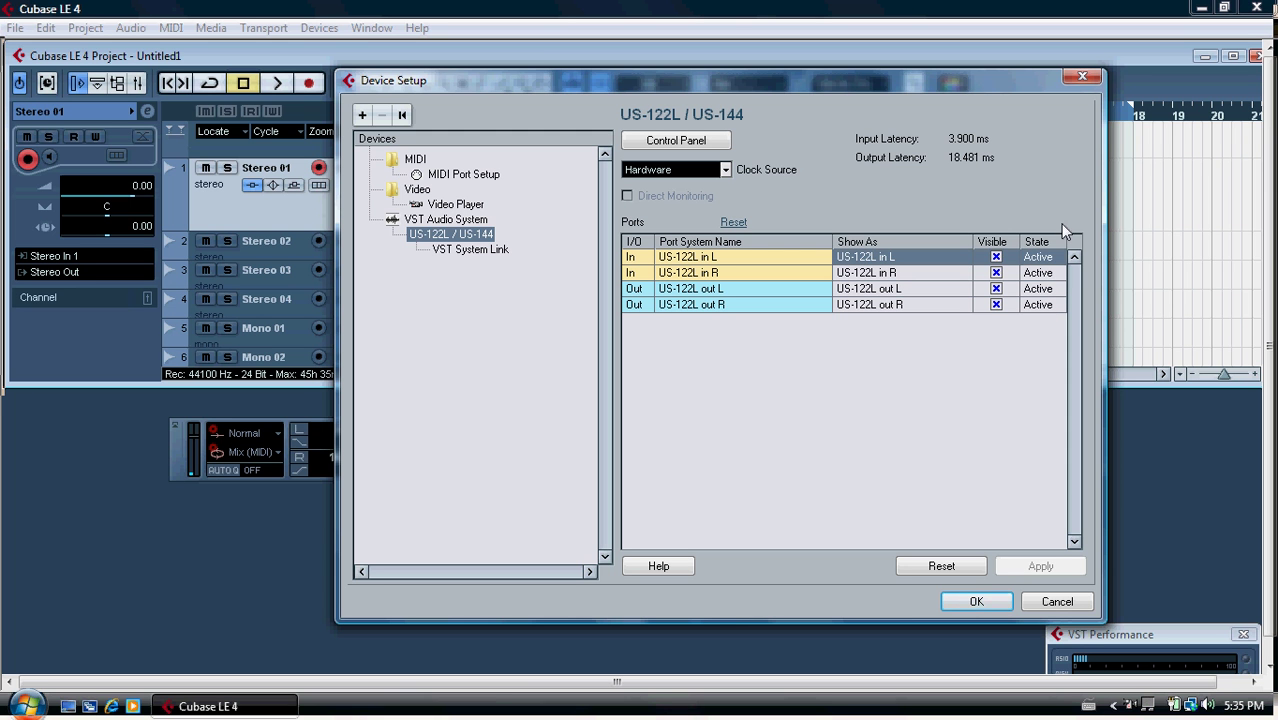
left_click(1082, 77)
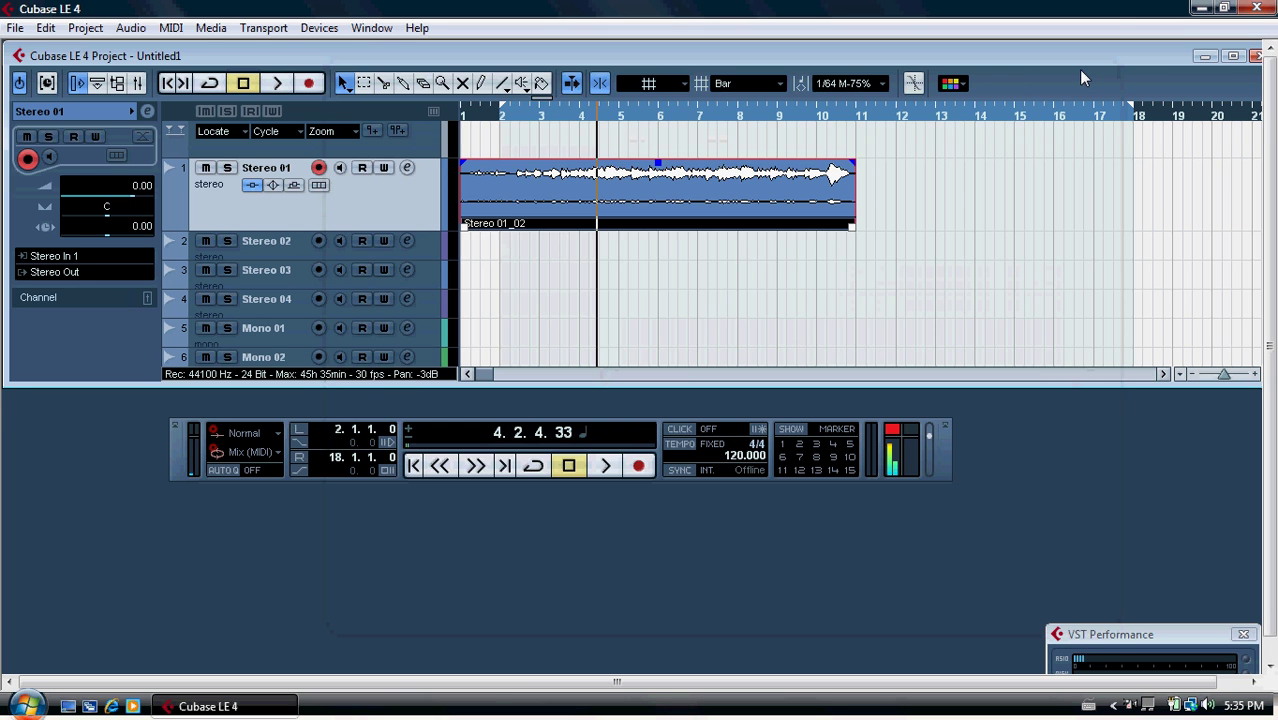
Reach the Sound dialog via Control Panel > Hardware and Sound, then close the Control Panel window
left_click(28, 706)
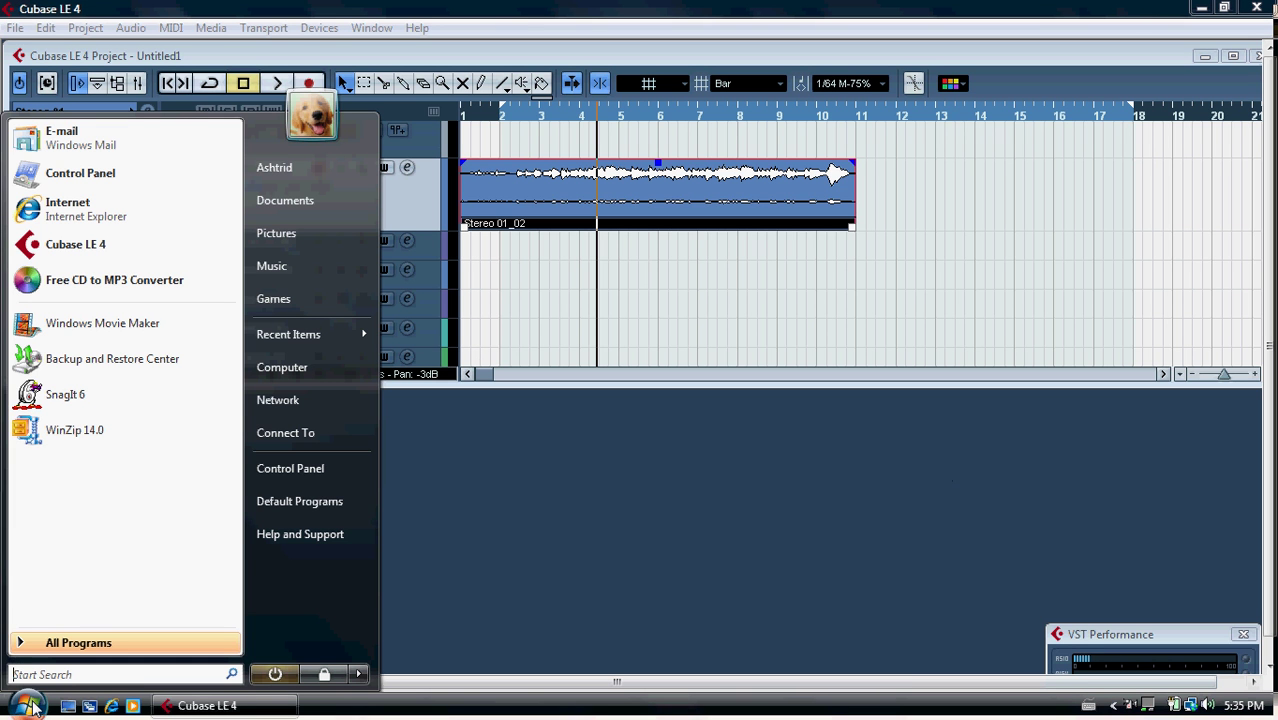
left_click(297, 470)
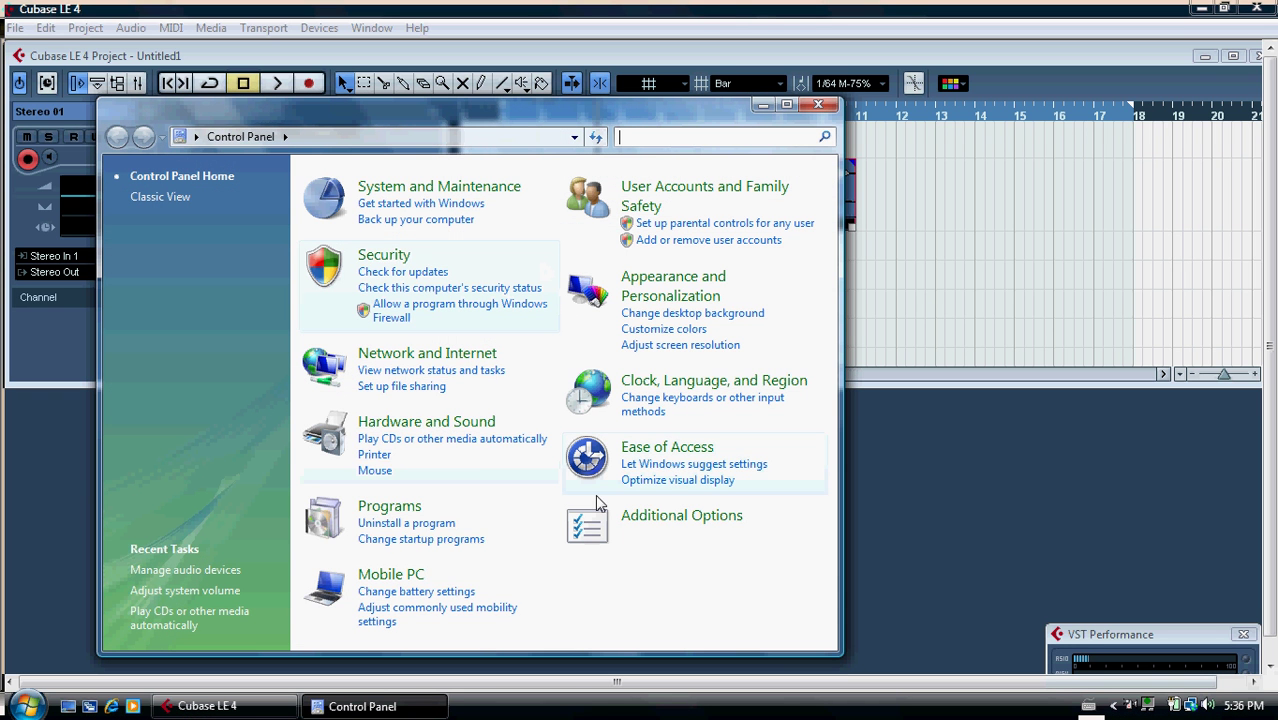
left_click(470, 434)
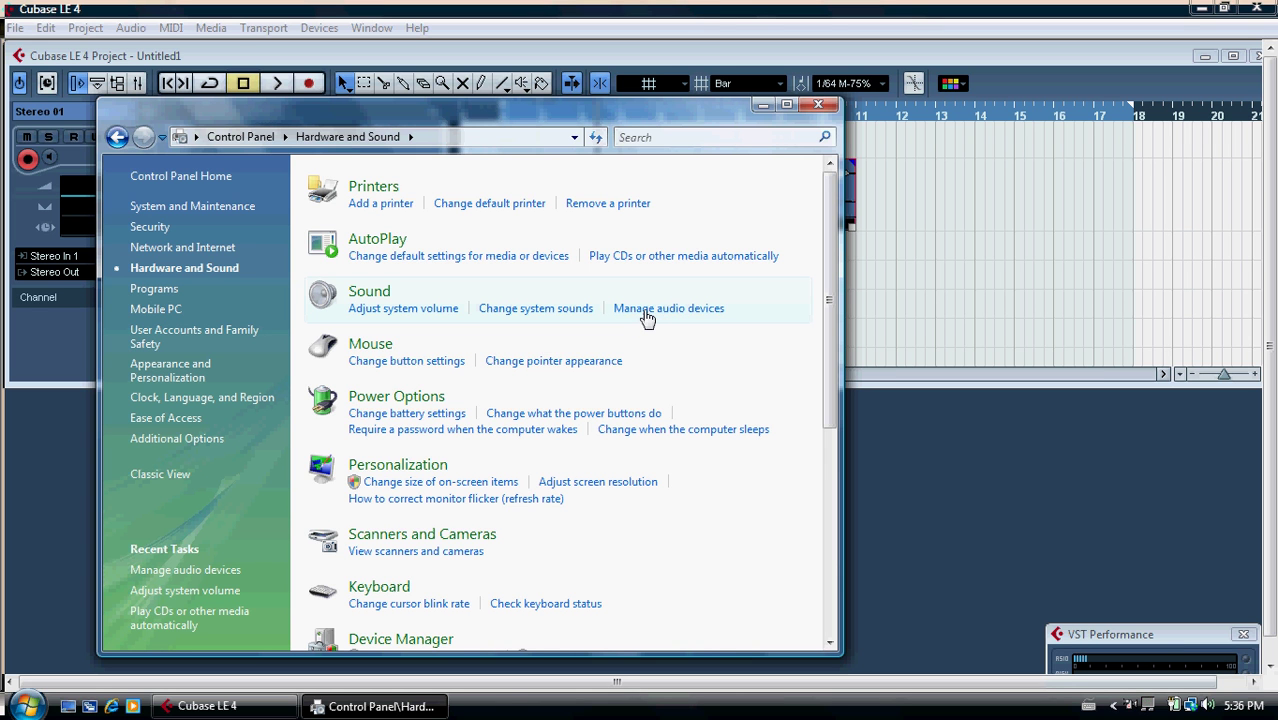
left_click(646, 317)
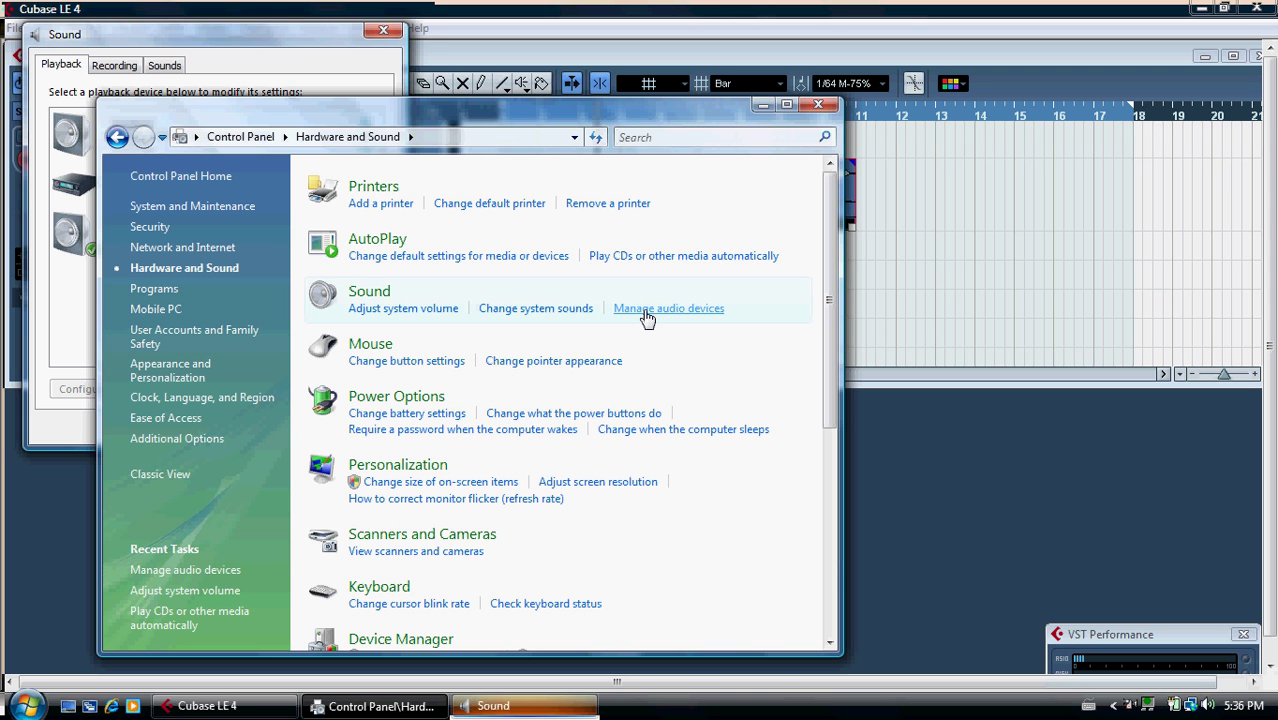
left_click(818, 104)
Centre the Sound dialog and set the Conexant Speakers as the default playback device
left_click_drag(265, 40, 621, 107)
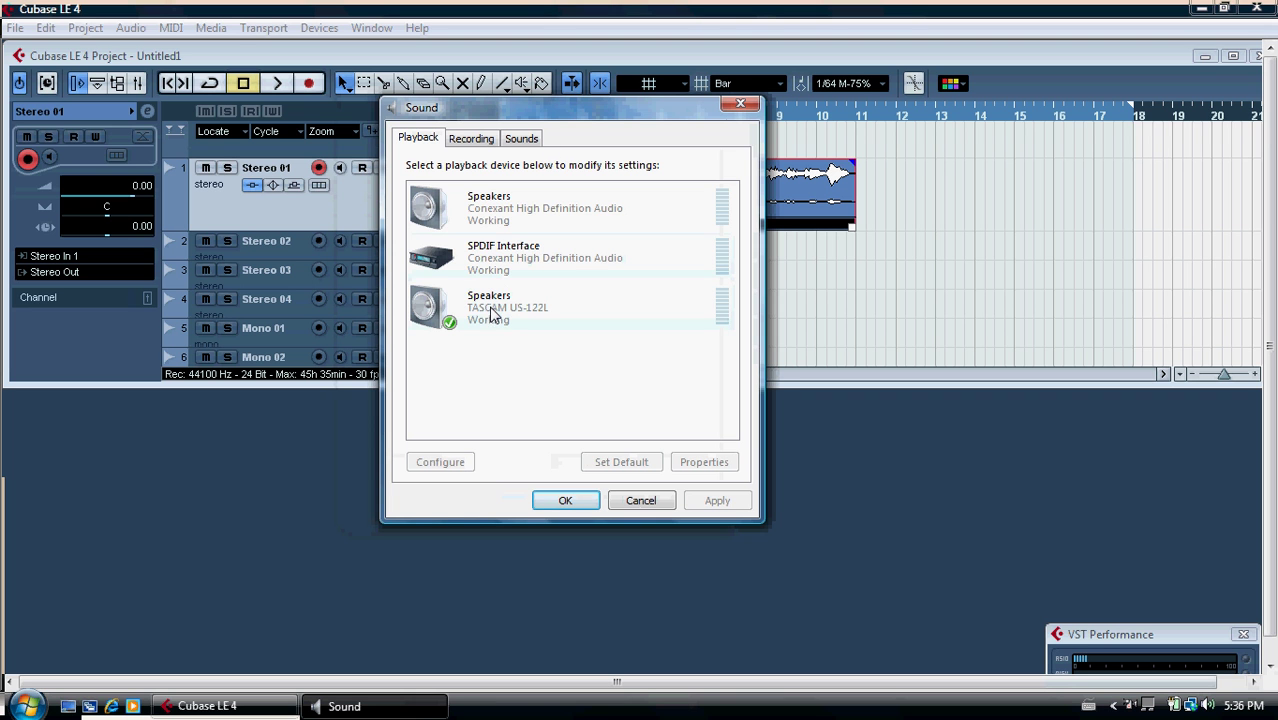
left_click(502, 205)
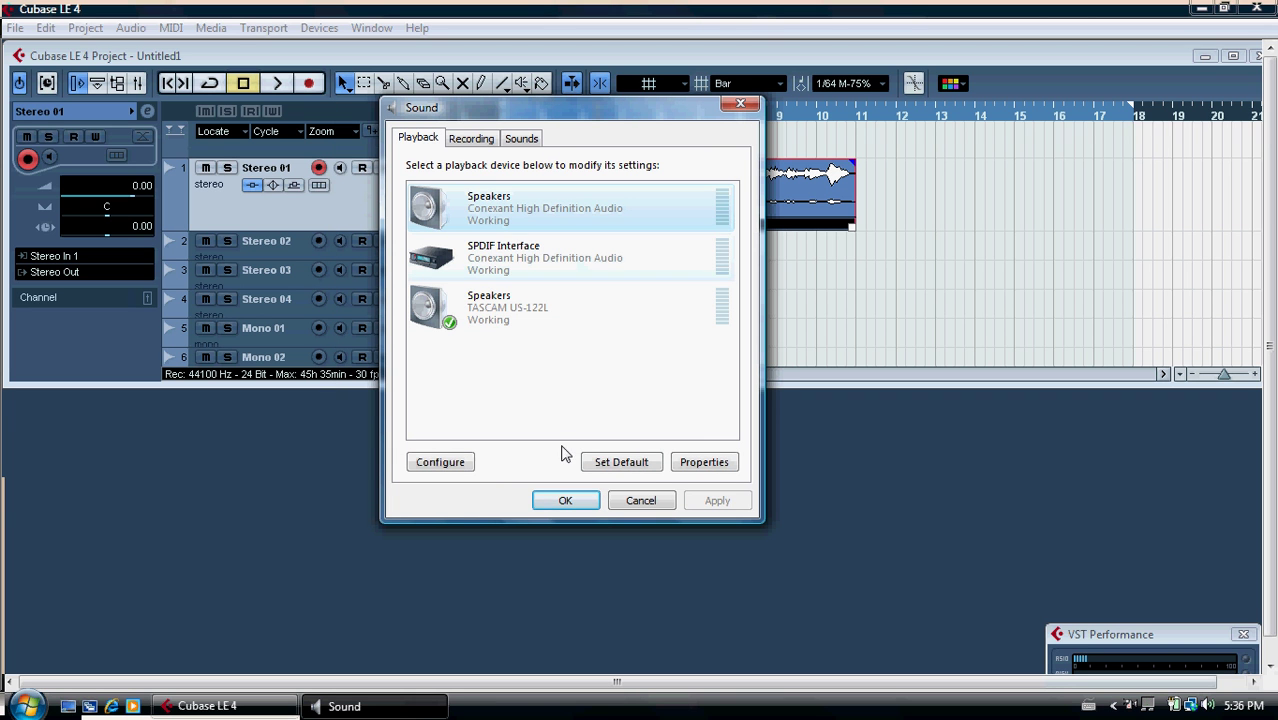
left_click(633, 468)
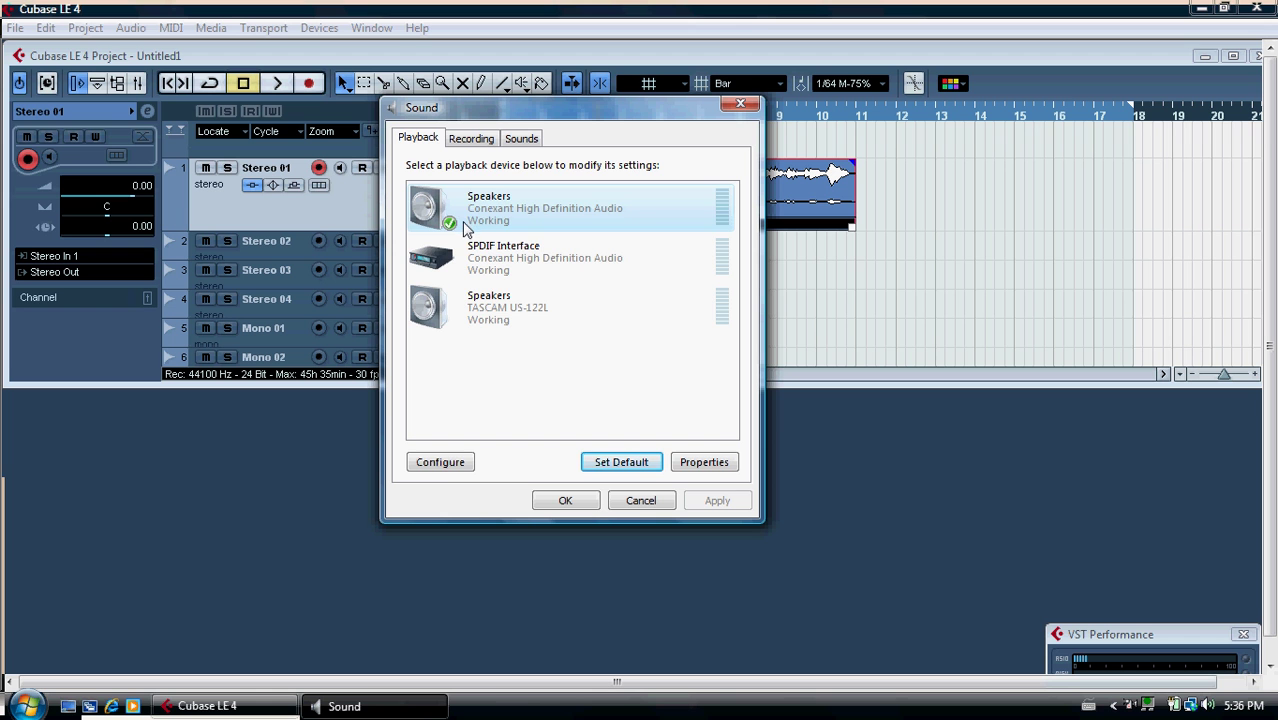
left_click(468, 141)
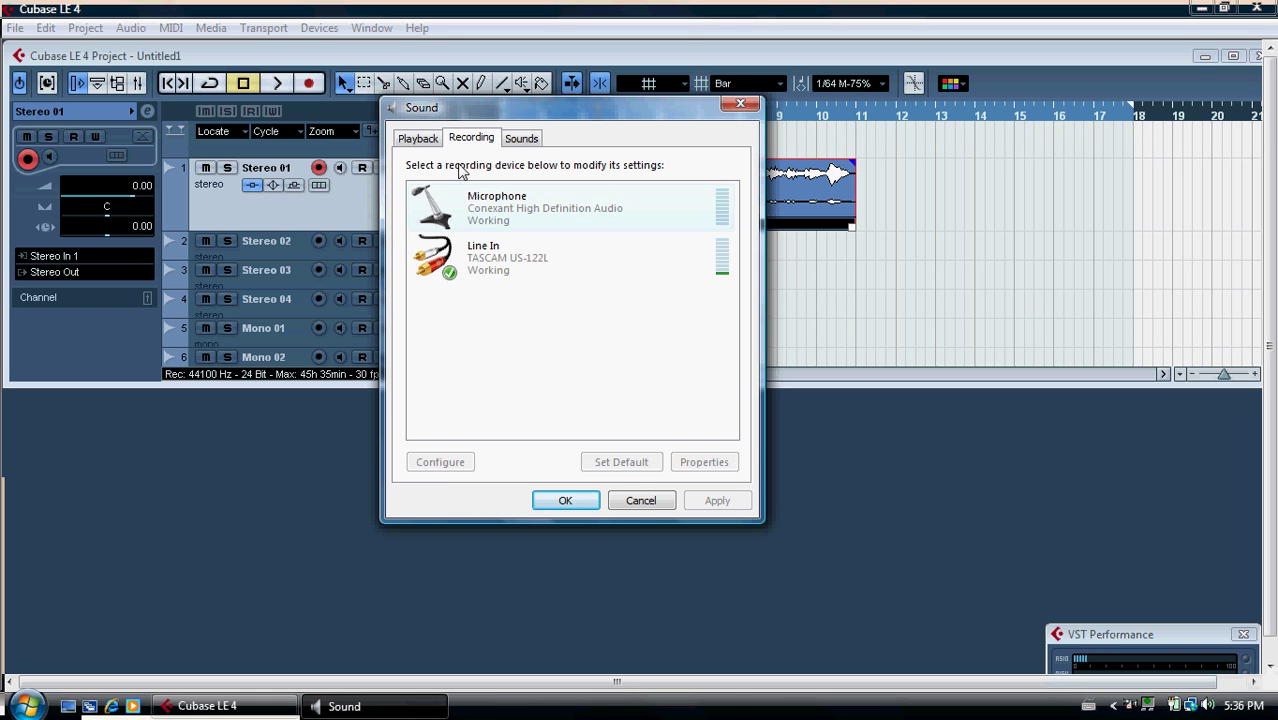
left_click(420, 139)
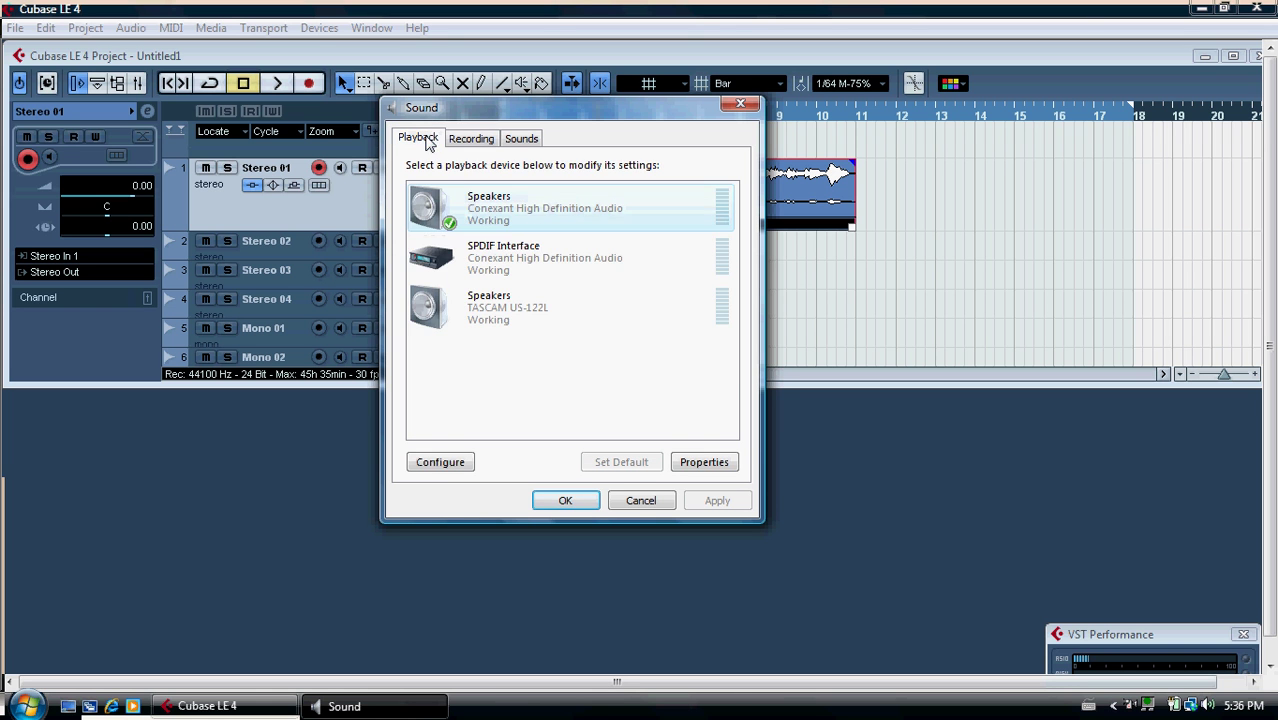
left_click(523, 216)
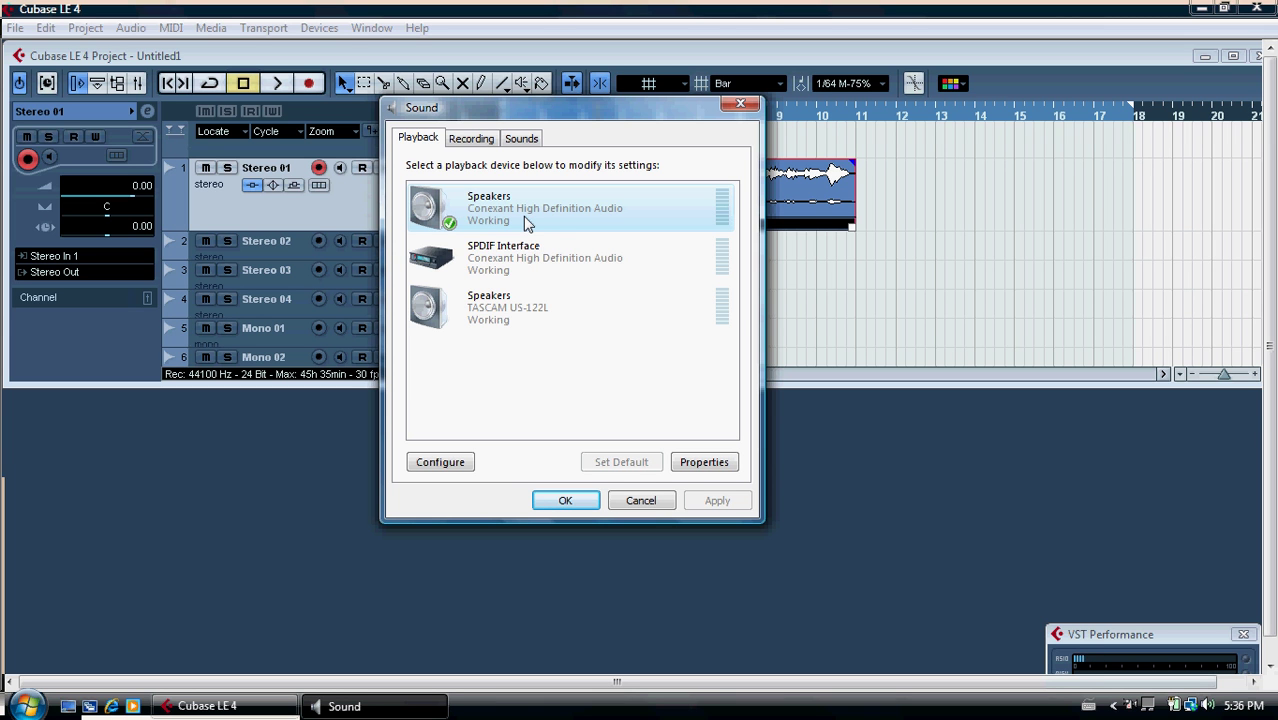
Make the TASCAM US-122L Speakers the default playback device instead of the Conexant Speakers
left_click(482, 319)
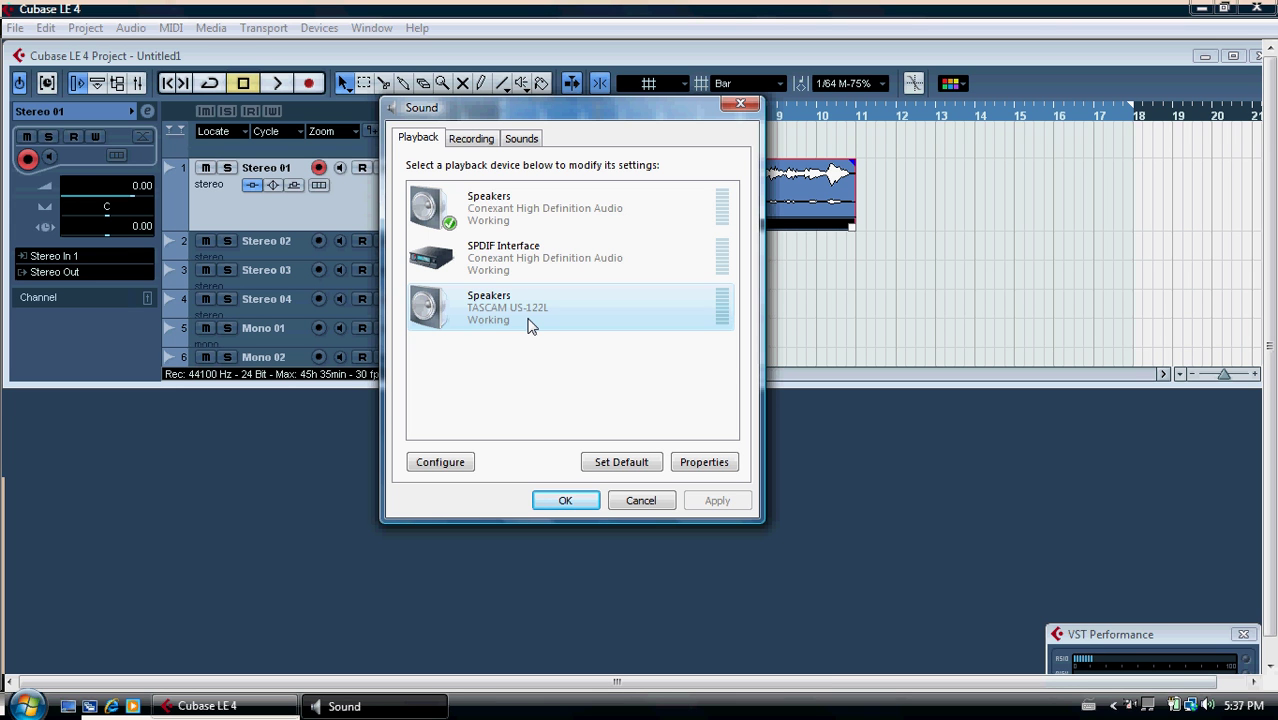
left_click(638, 468)
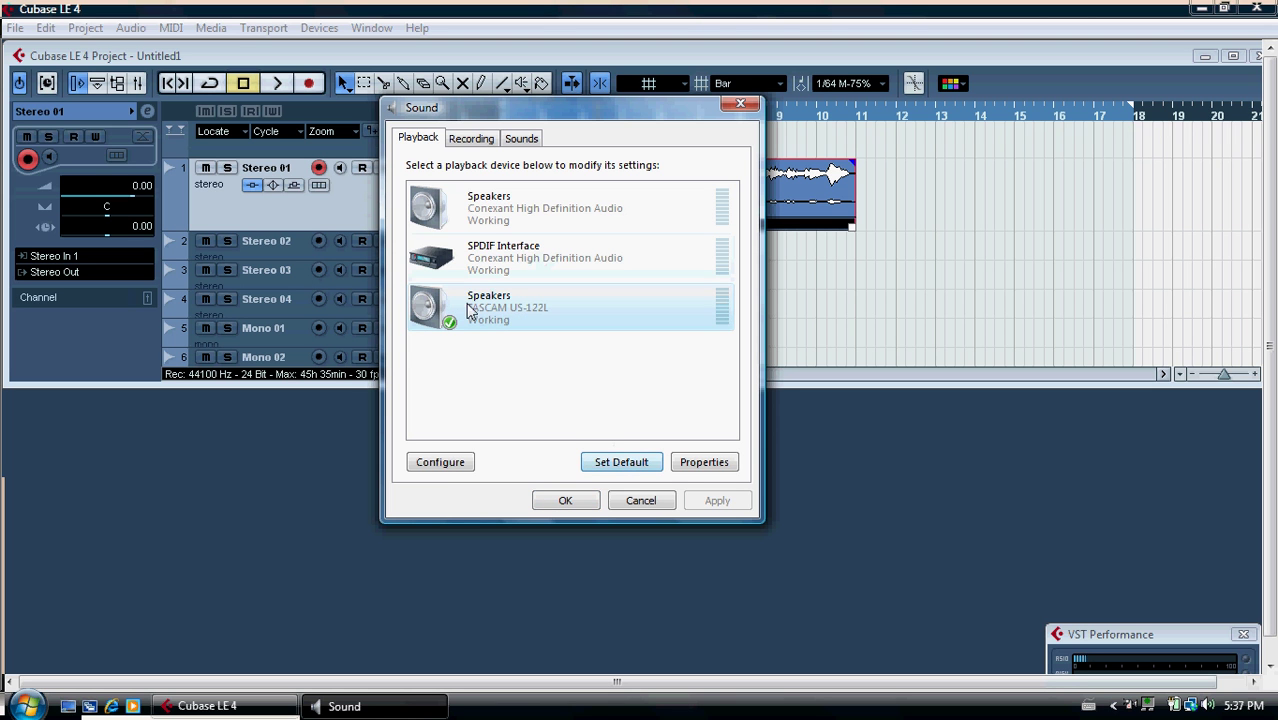
left_click(463, 216)
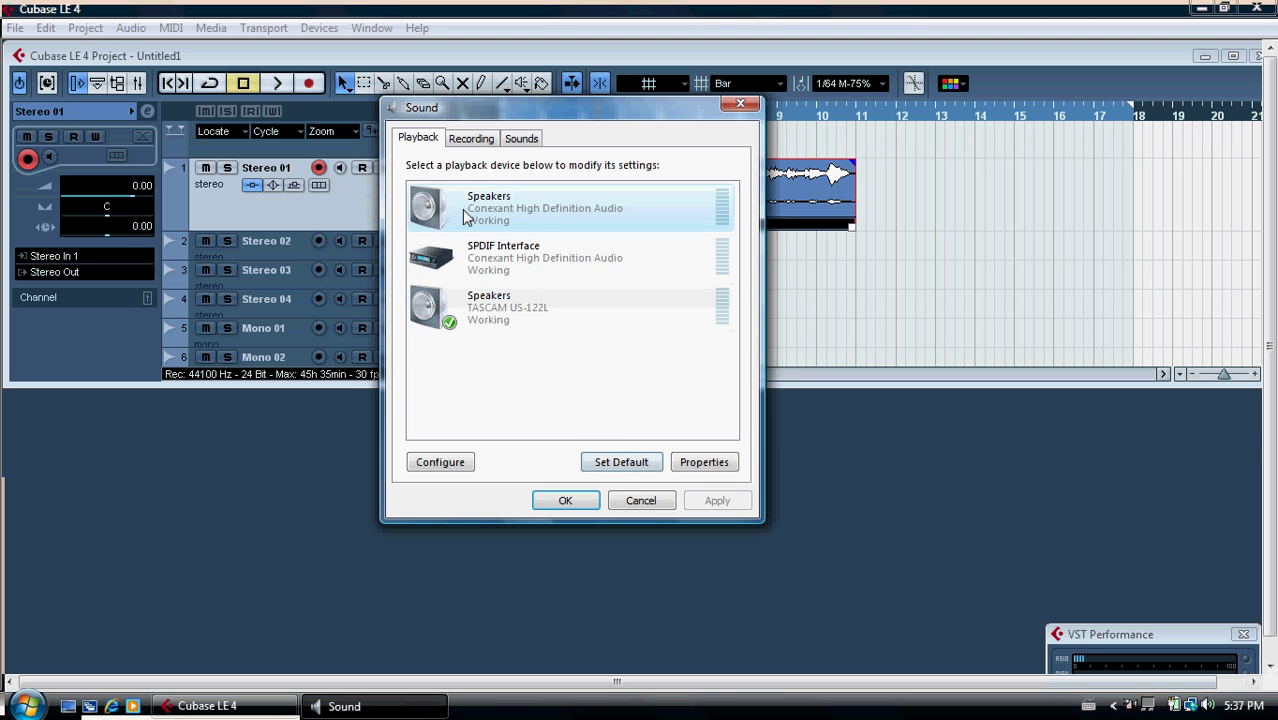
left_click(605, 462)
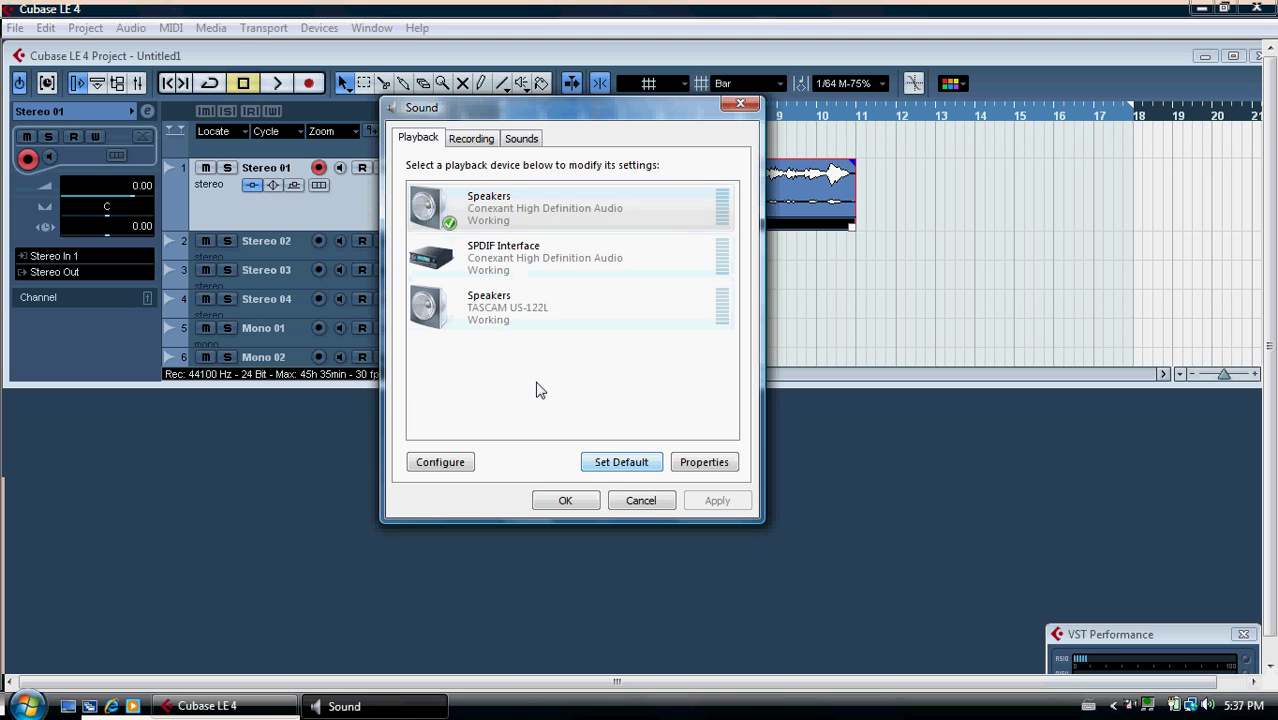
left_click(500, 312)
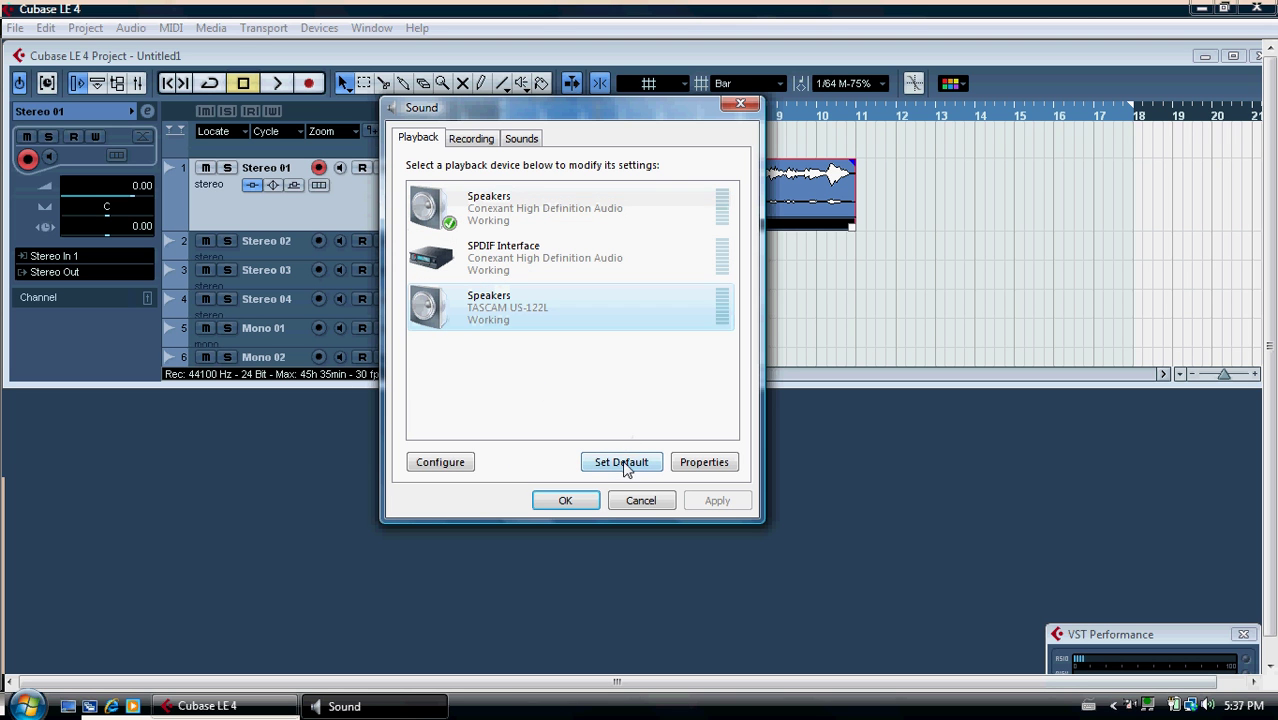
left_click(624, 464)
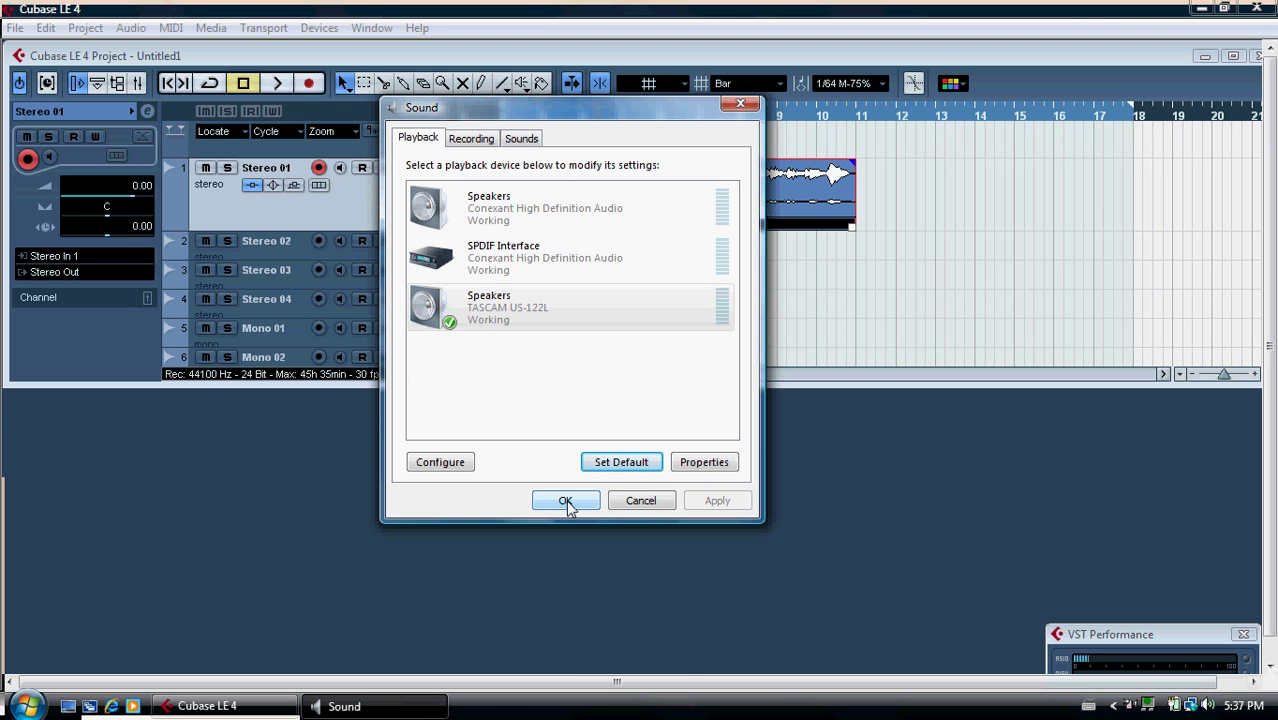
Set TASCAM US-122L Line In as the default recording device instead of the Conexant Microphone
left_click(477, 142)
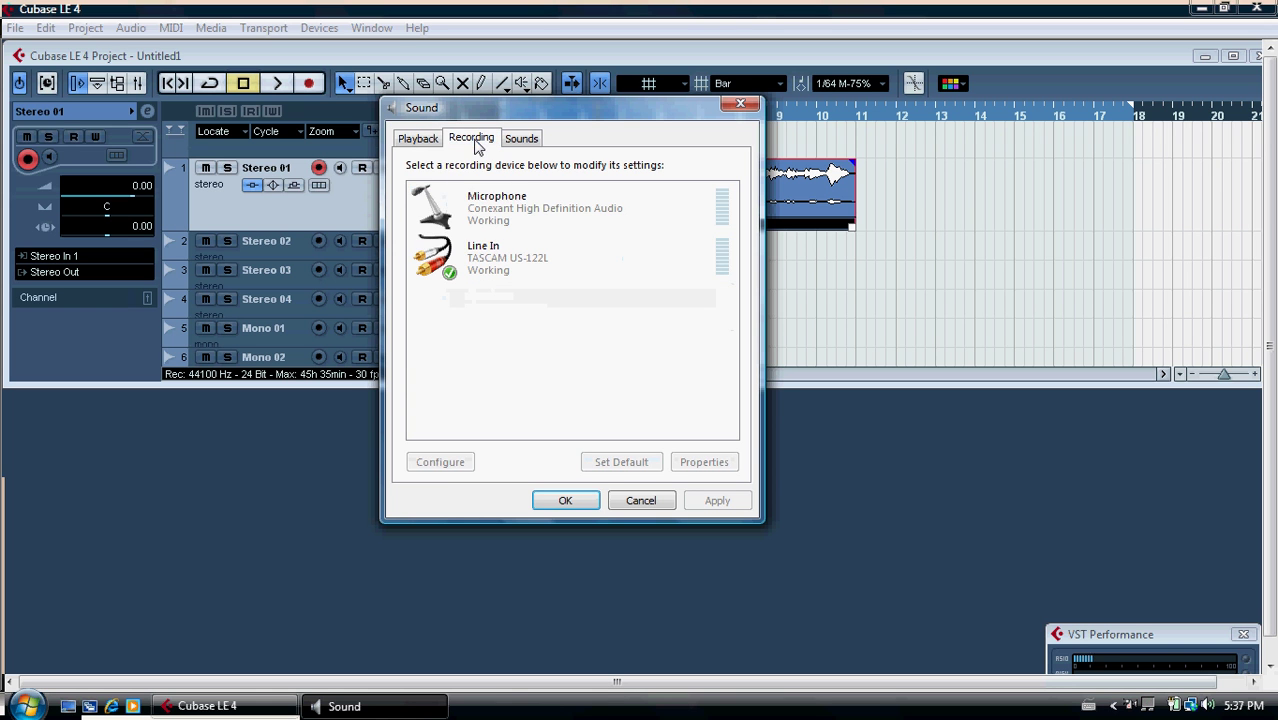
left_click(516, 220)
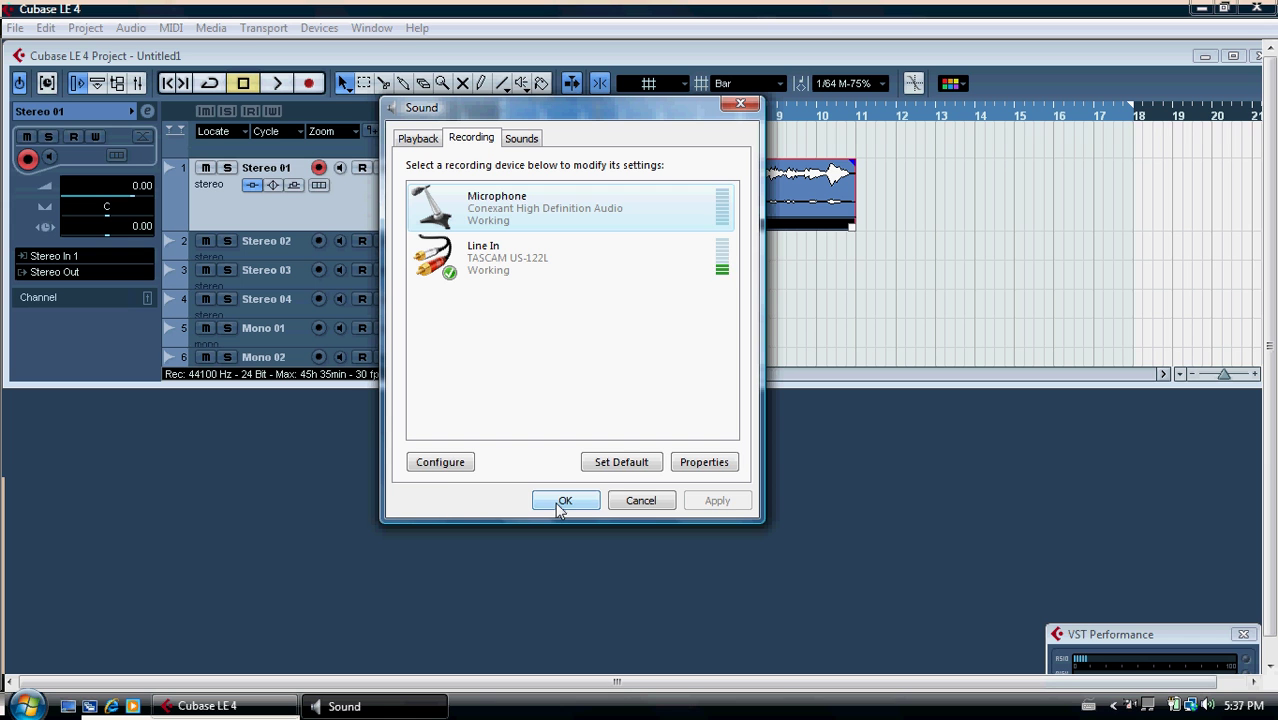
left_click(622, 462)
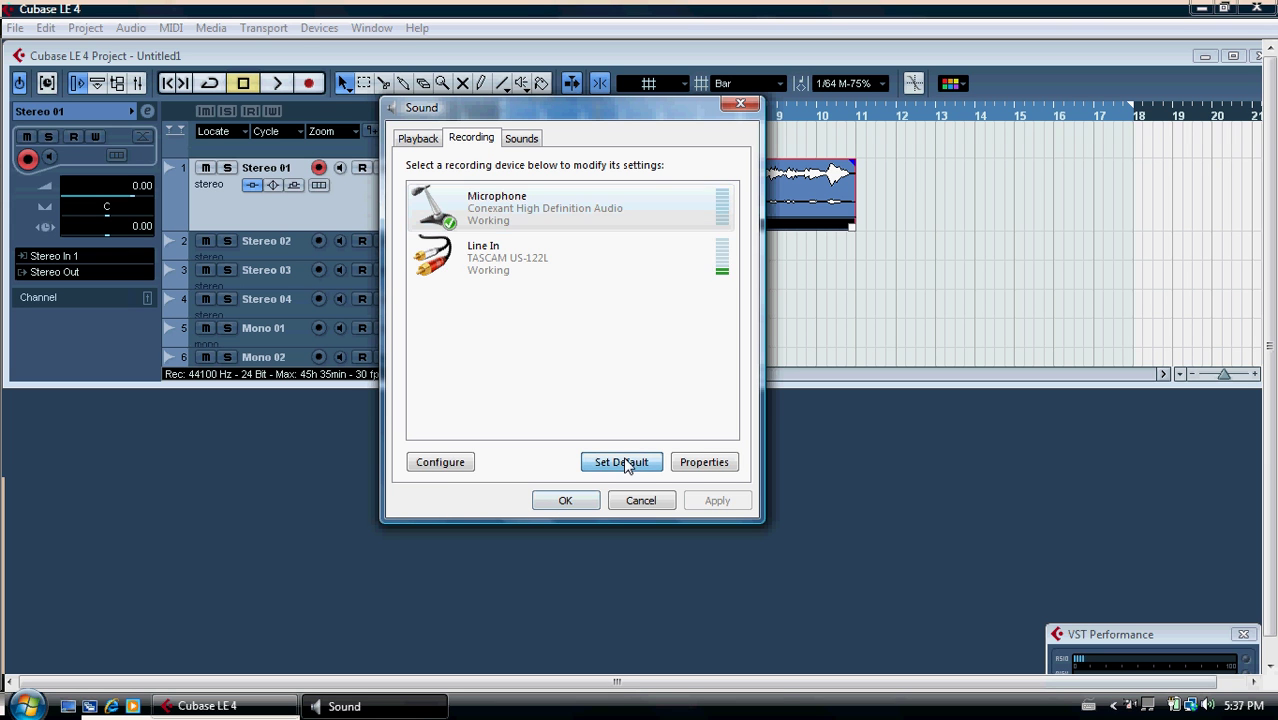
left_click(476, 262)
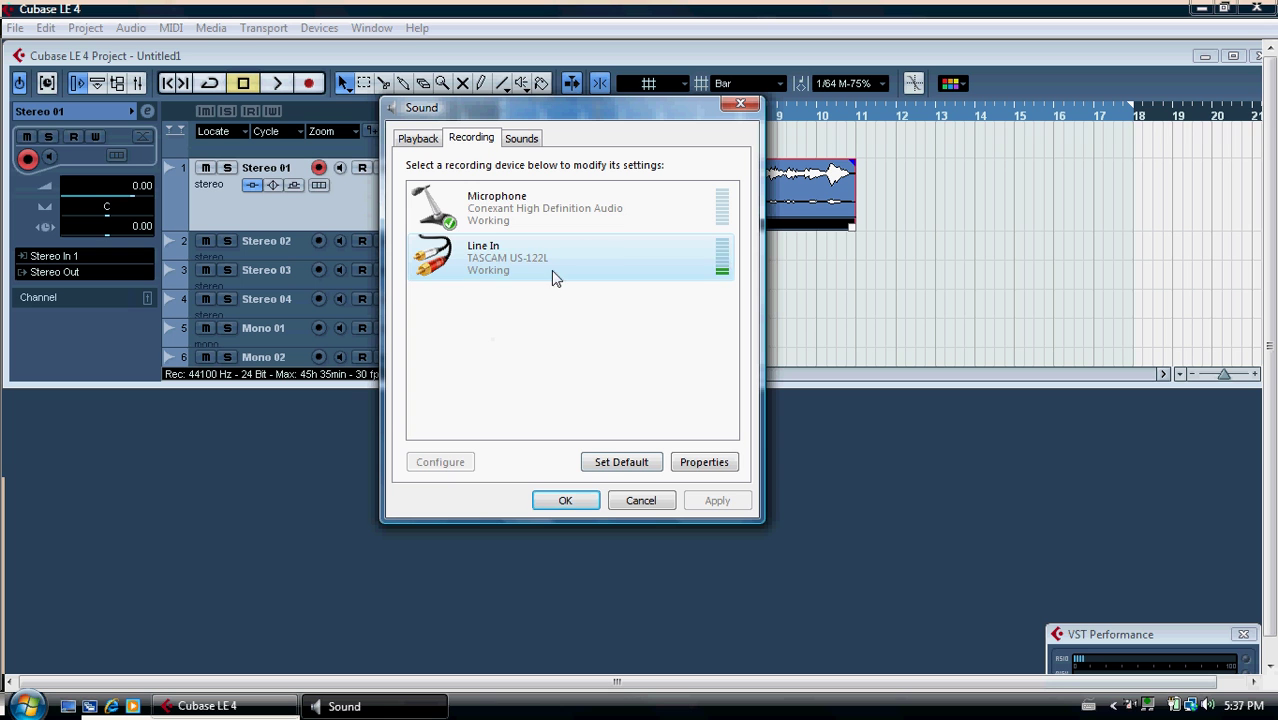
left_click(618, 466)
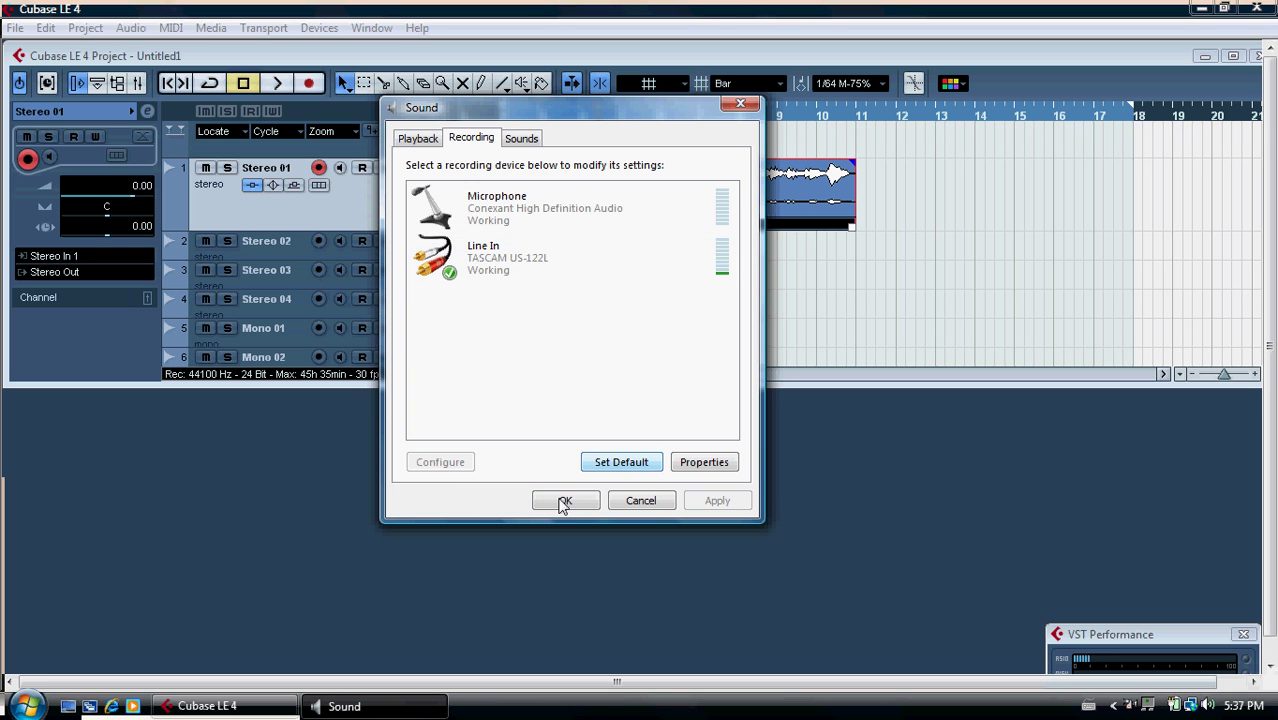
Recheck the playback list, then accept the settings and close the Sound dialog
left_click(420, 139)
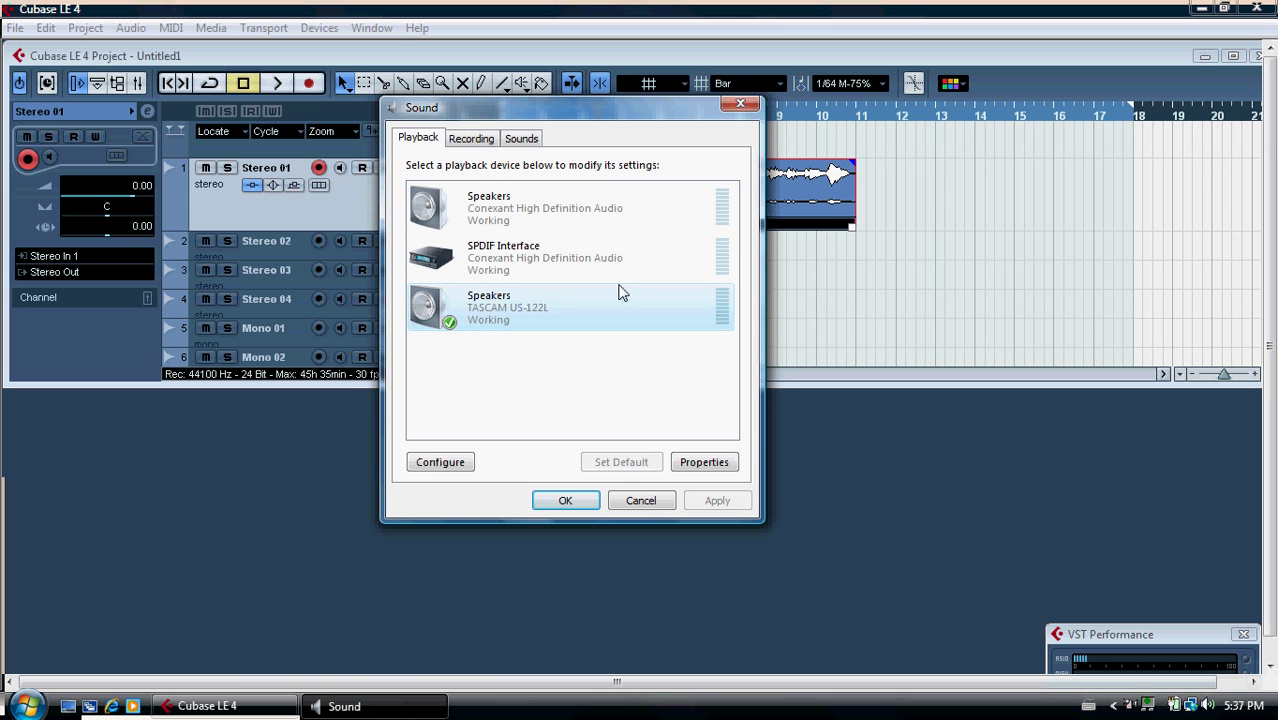
left_click(470, 139)
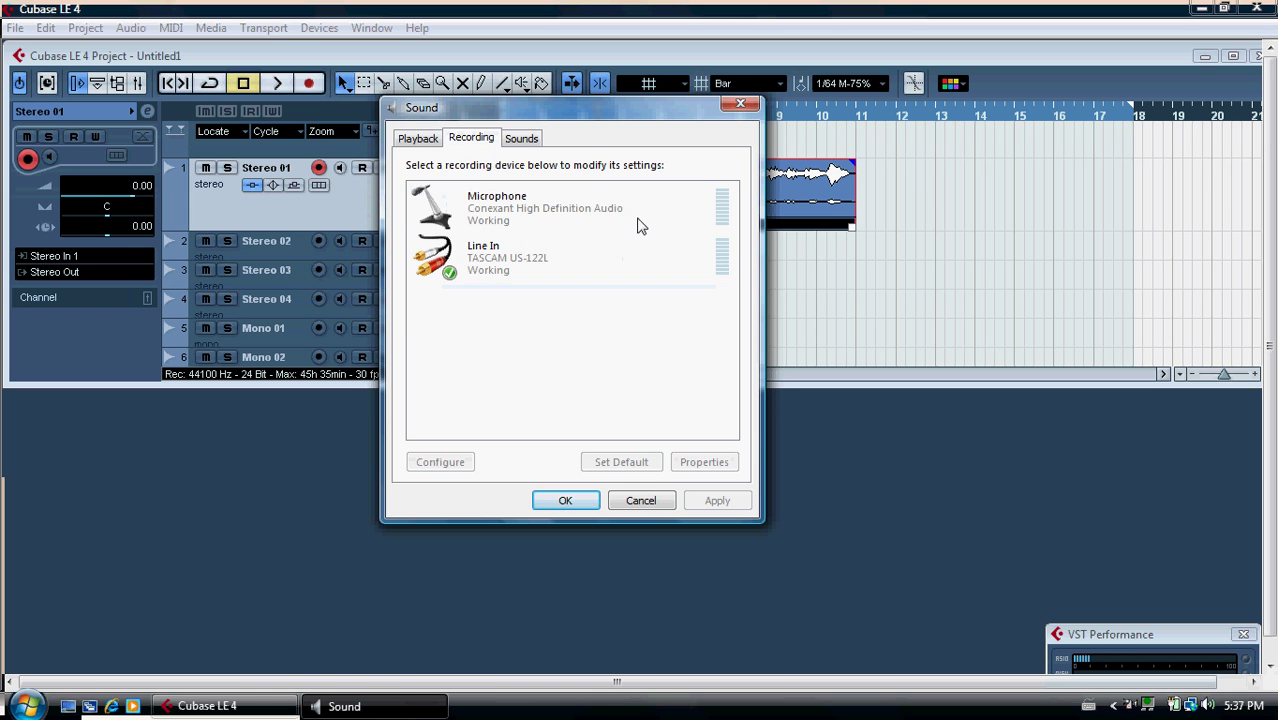
left_click(566, 500)
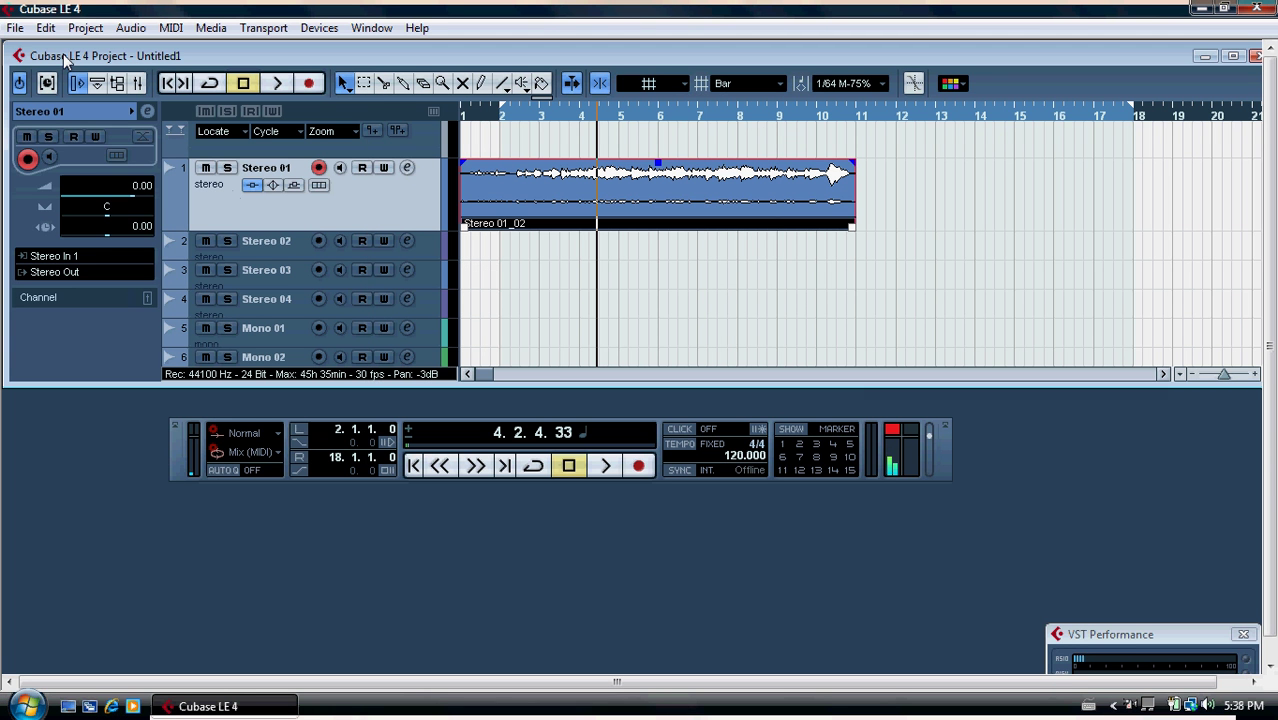